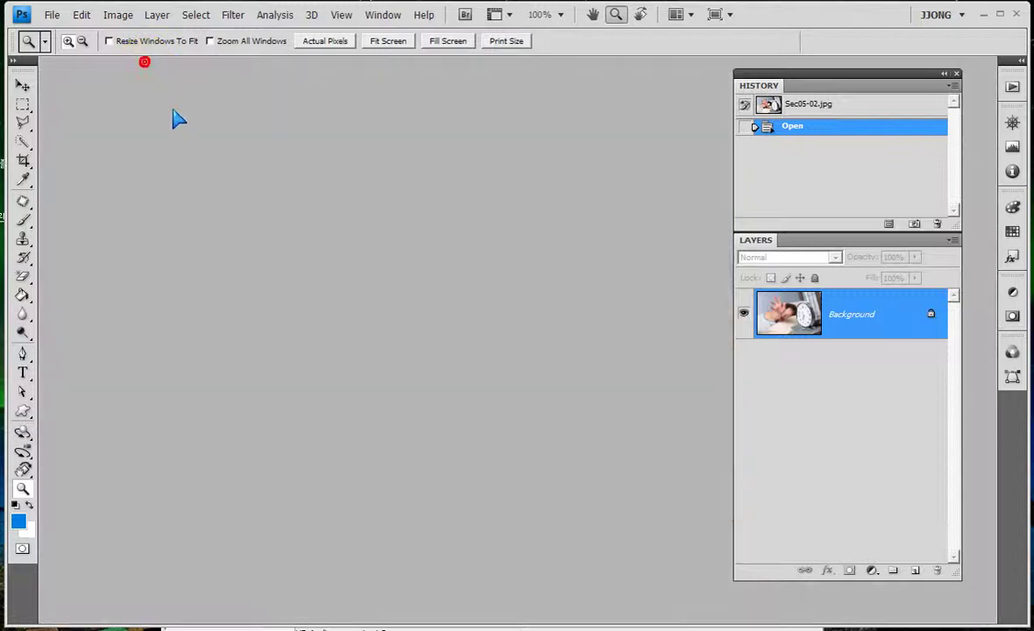
# Step: Float Sec05-02.jpg in its own enlarged window, then review and hide the Notepad notes
pyautogui.moveTo(148, 72); pyautogui.dragTo(166, 86)
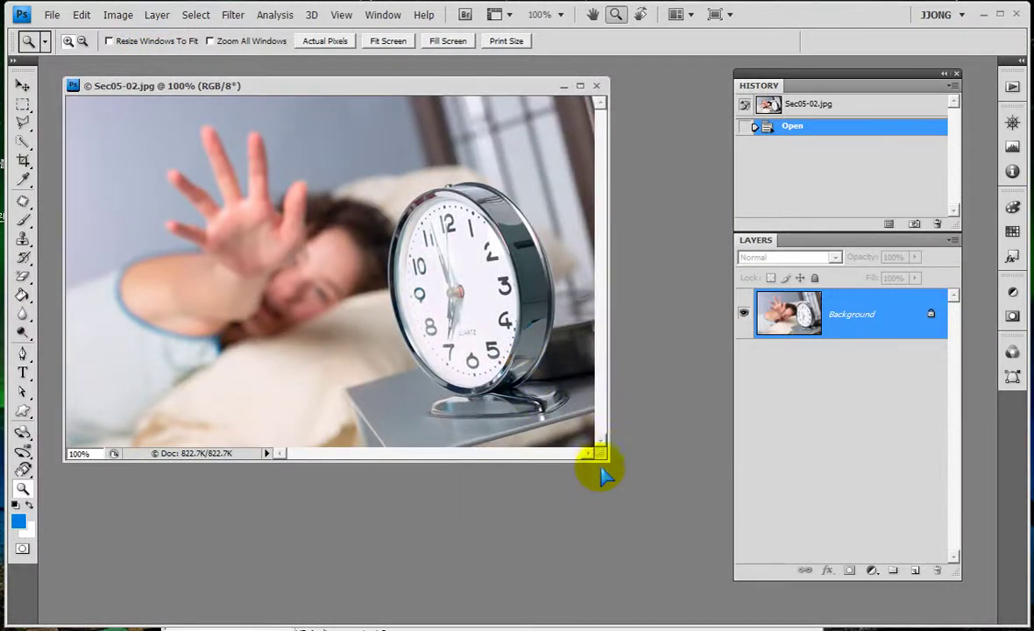
pyautogui.moveTo(601, 453); pyautogui.dragTo(669, 485)
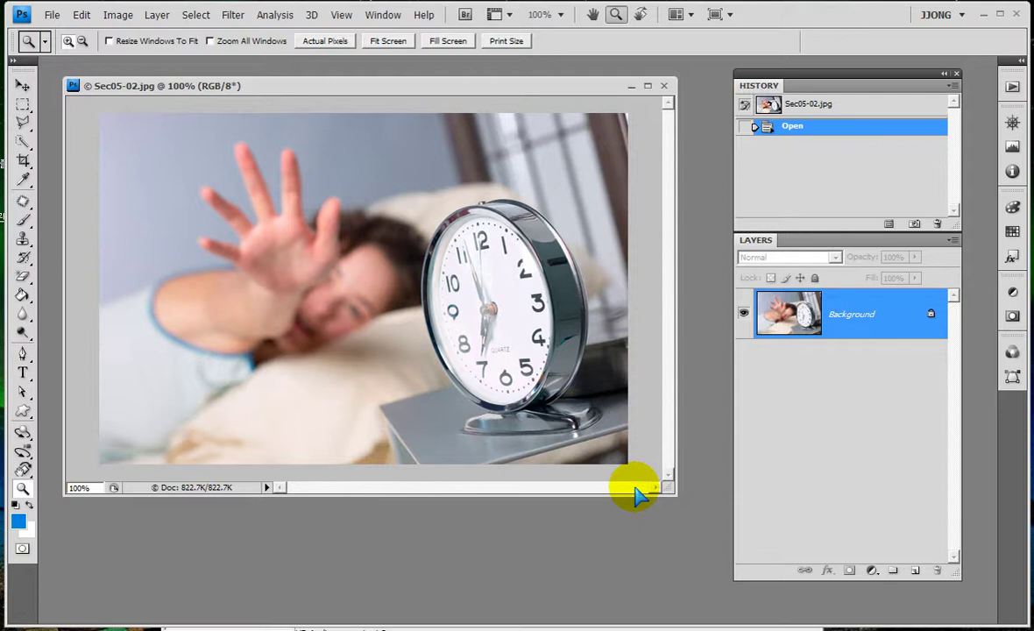
pyautogui.hotkey('alt', 'Tab')
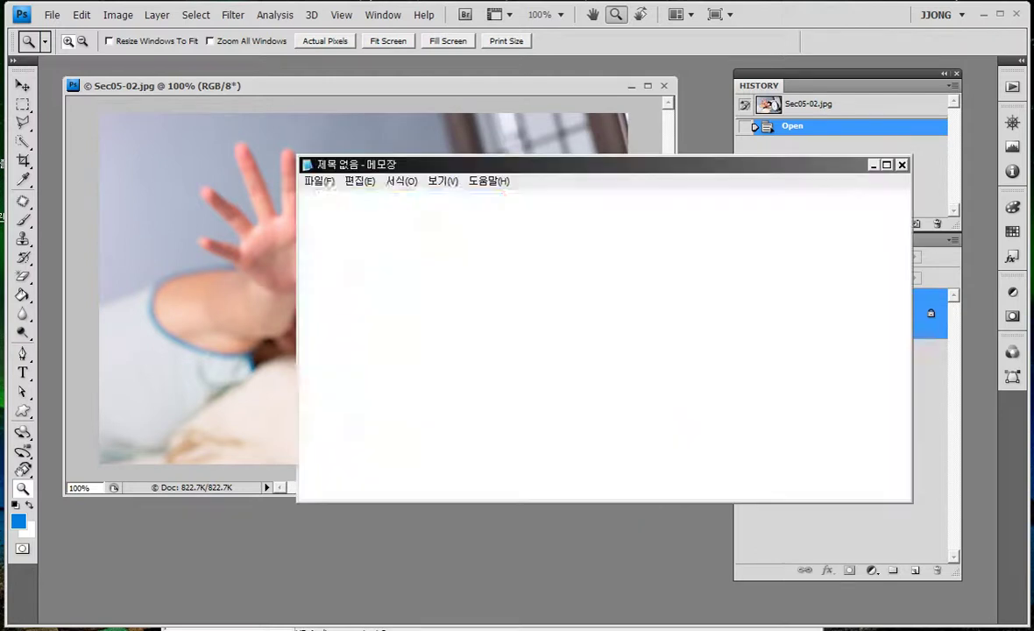
pyautogui.click(532, 249)
pyautogui.moveTo(806, 287); pyautogui.dragTo(232, 226)
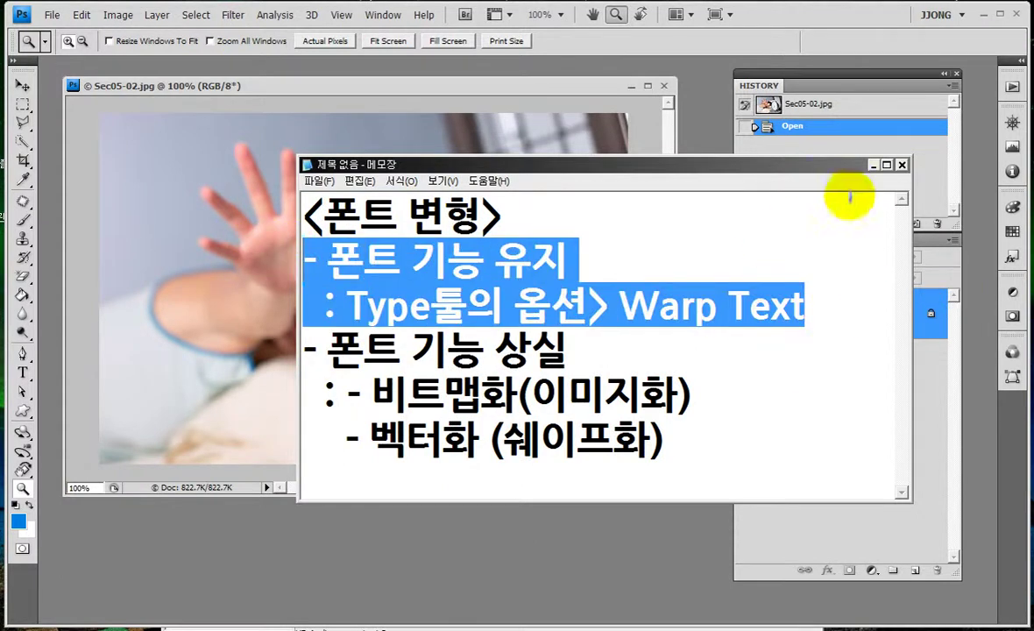
pyautogui.click(873, 165)
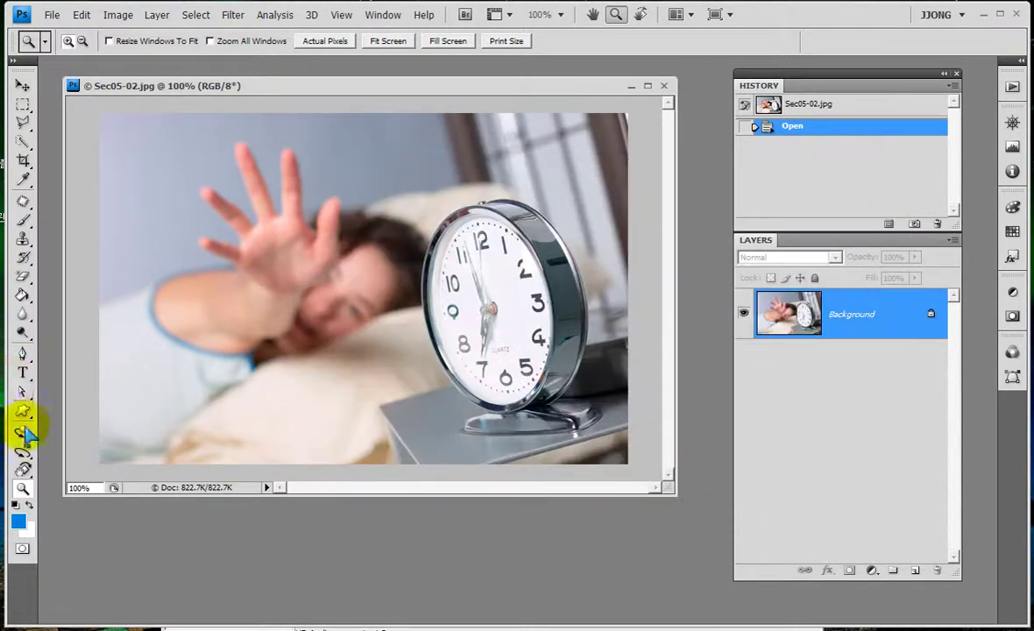
# Step: Make white the foreground colour and start a type layer with the letter W
pyautogui.click(15, 507)
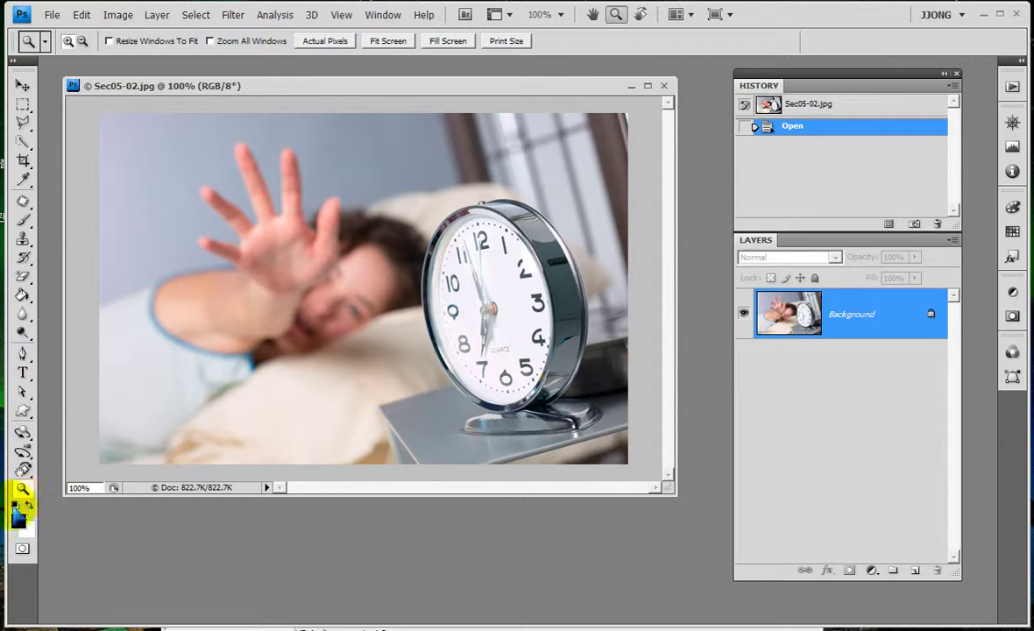
pyautogui.click(28, 505)
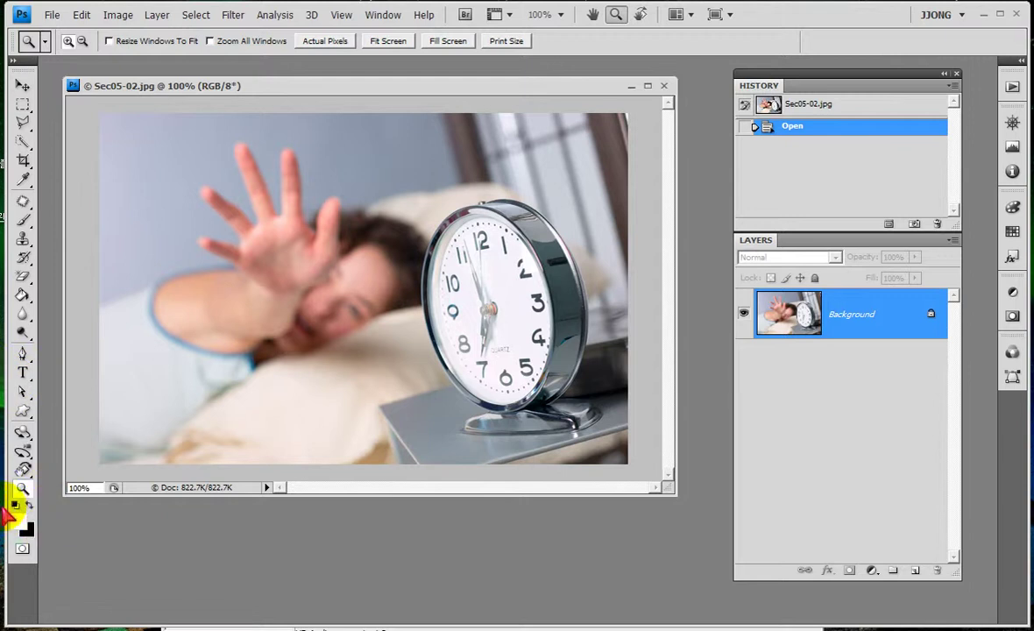
pyautogui.click(24, 372)
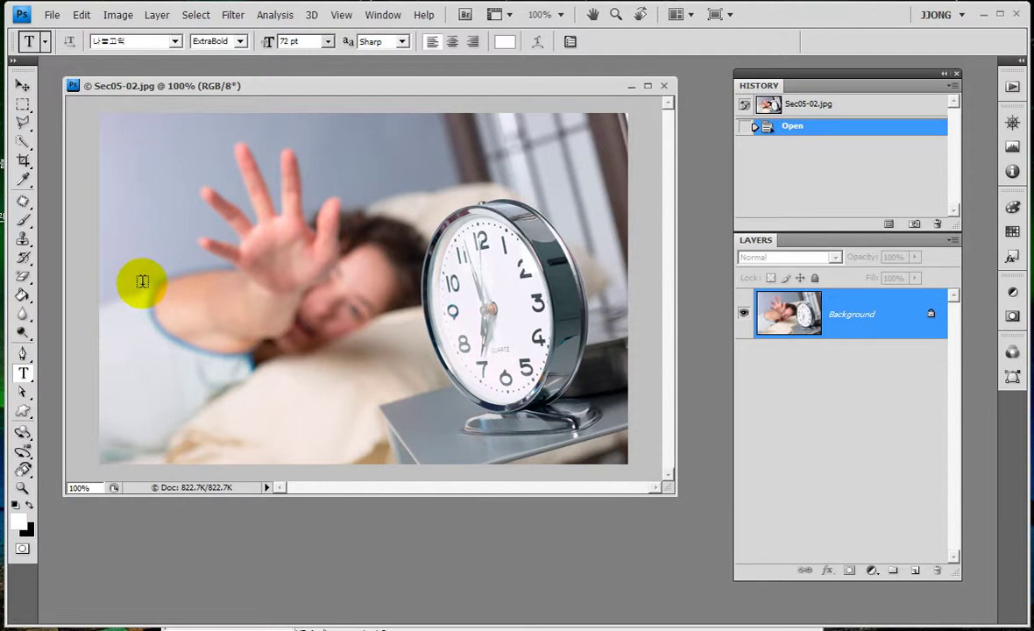
pyautogui.click(142, 281)
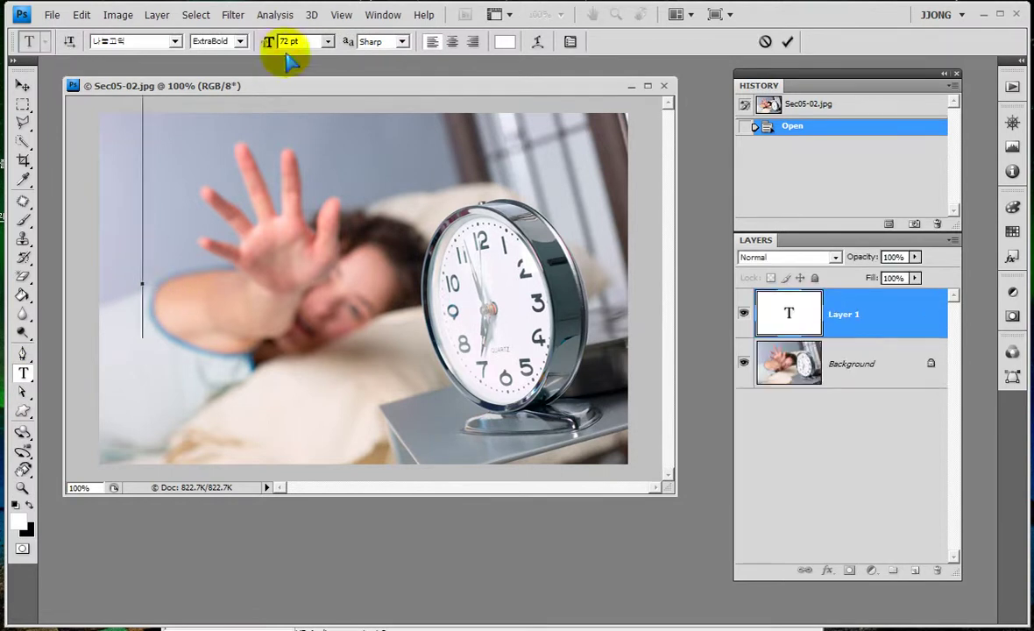
pyautogui.write('W')
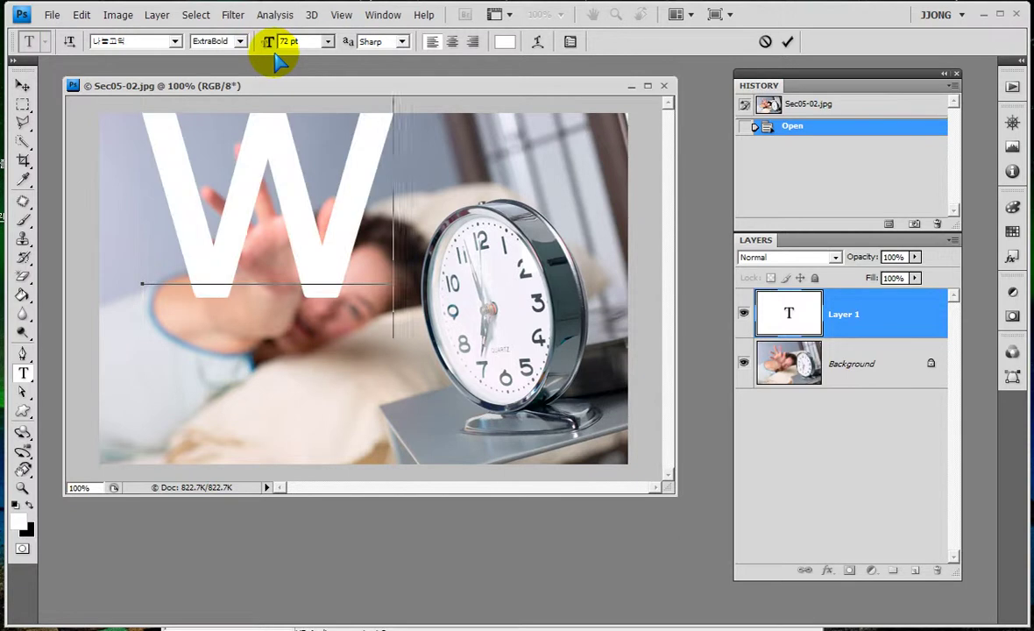
pyautogui.click(787, 41)
# Step: Set the text to 30 pt, complete 'Wake Up', and hide the Background layer
pyautogui.click(327, 41)
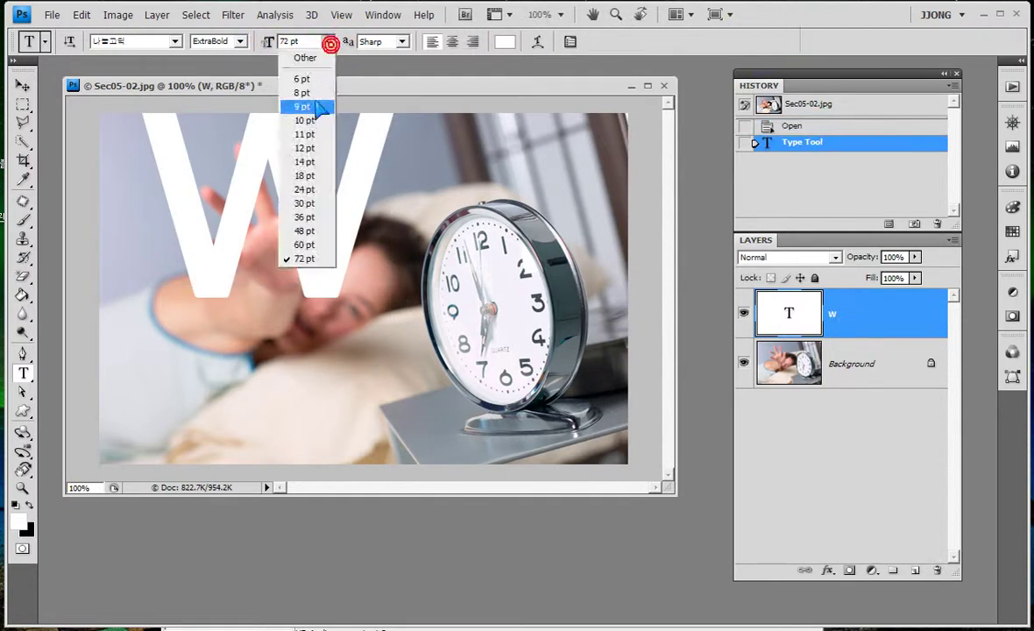
pyautogui.click(297, 162)
pyautogui.click(327, 41)
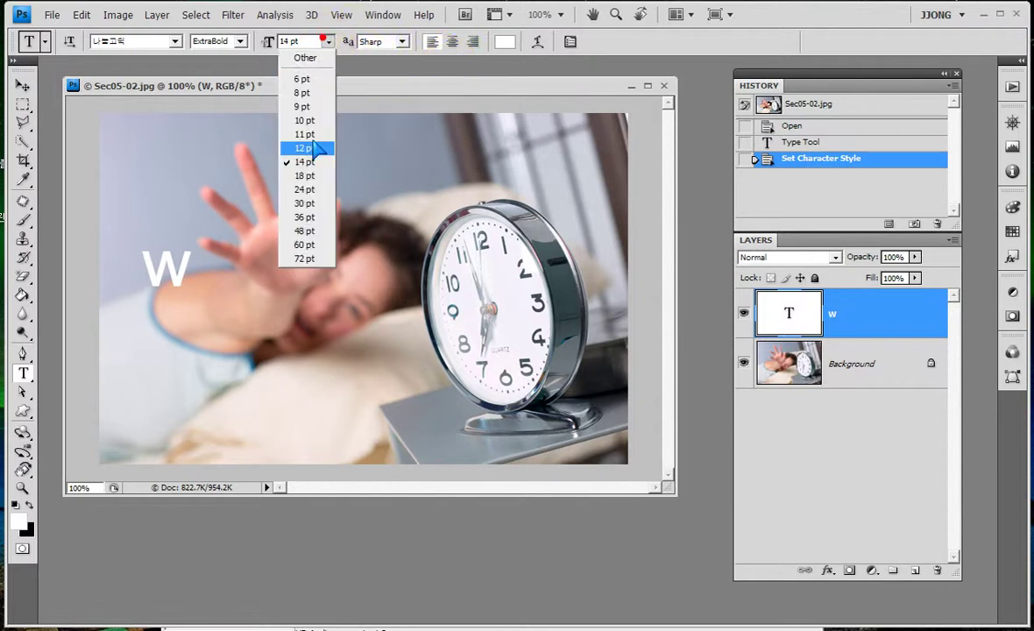
pyautogui.click(308, 207)
pyautogui.click(255, 243)
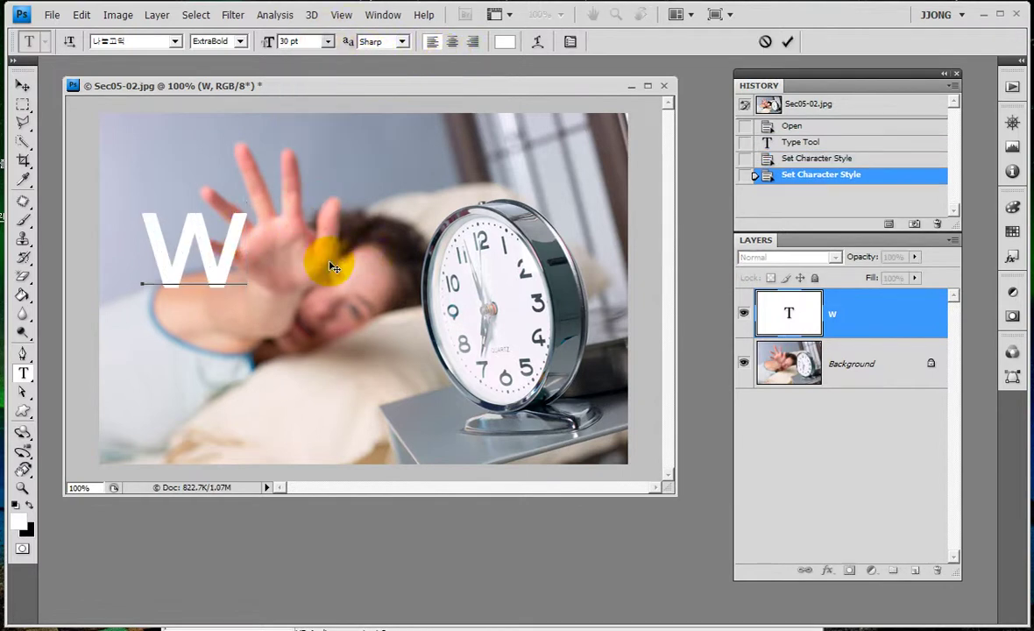
pyautogui.write('ake')
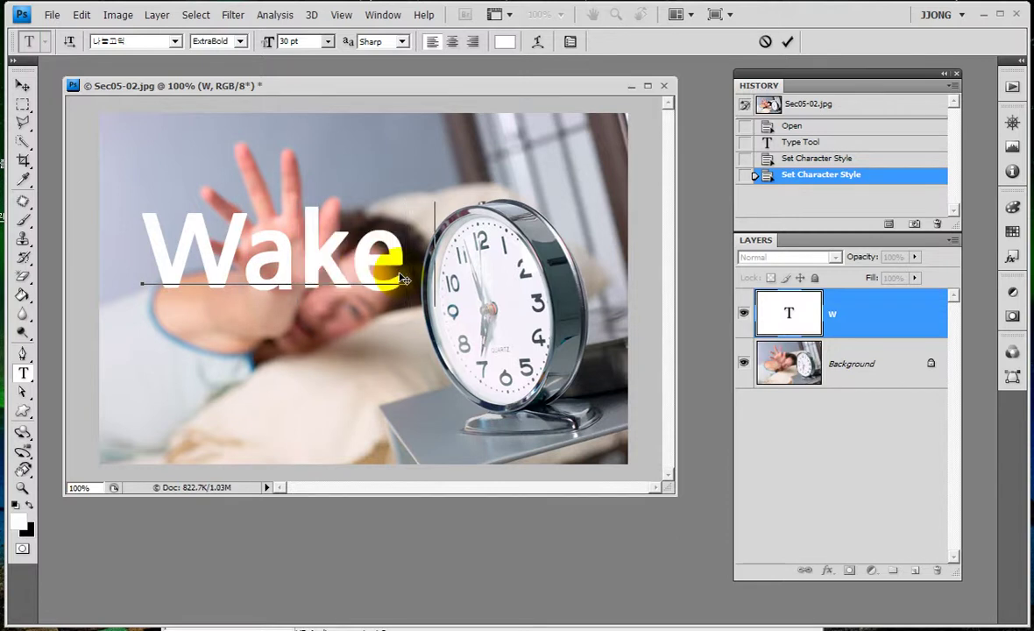
pyautogui.write(' Up')
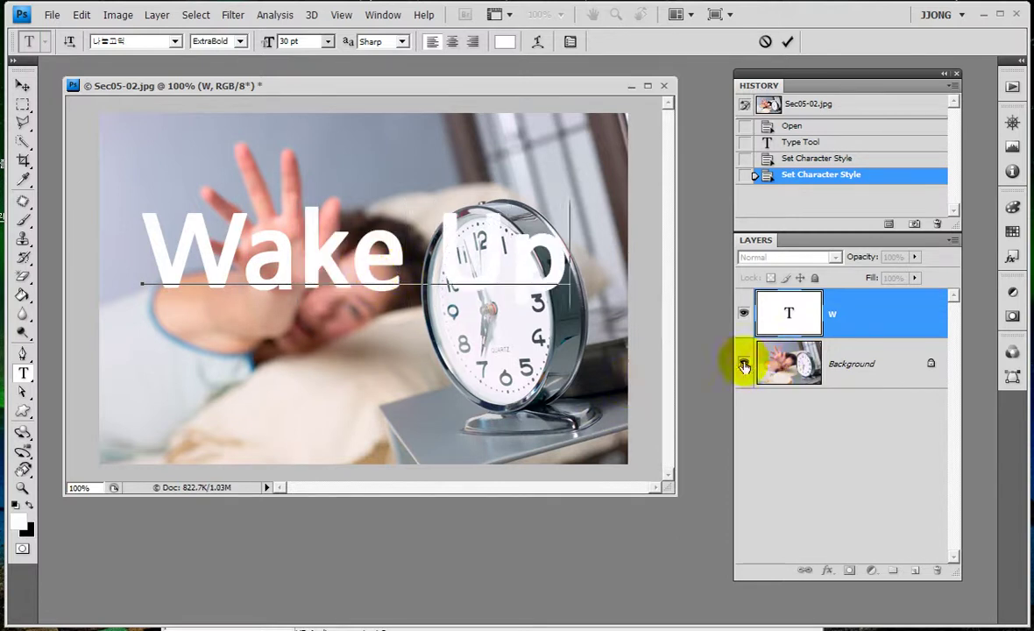
pyautogui.click(743, 363)
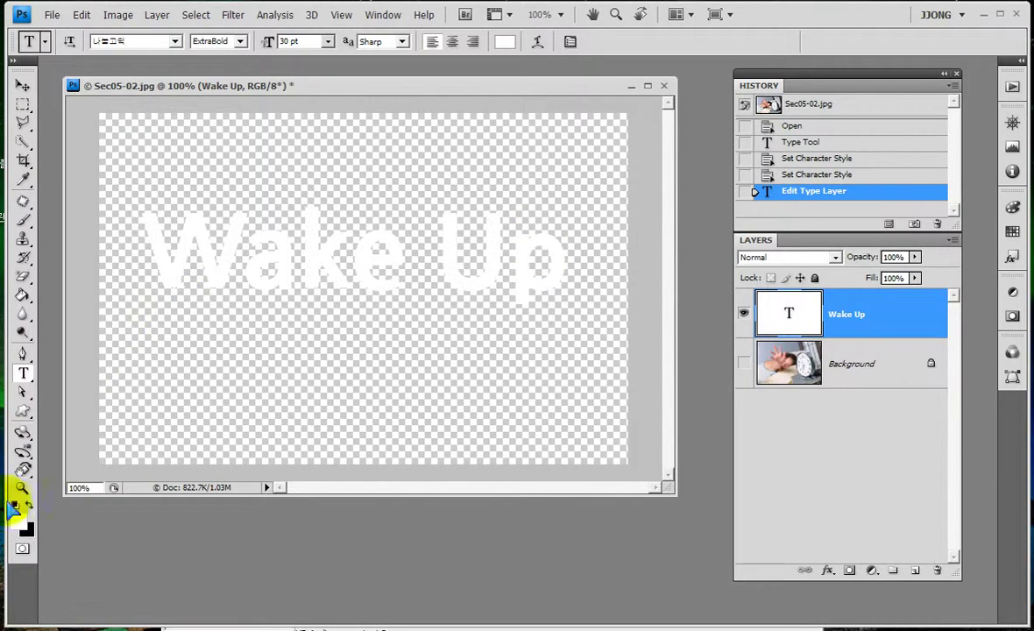
# Step: Fill the Wake Up text black then white, and show the Background photo again
pyautogui.hotkey('ctrl', 'BackSpace')
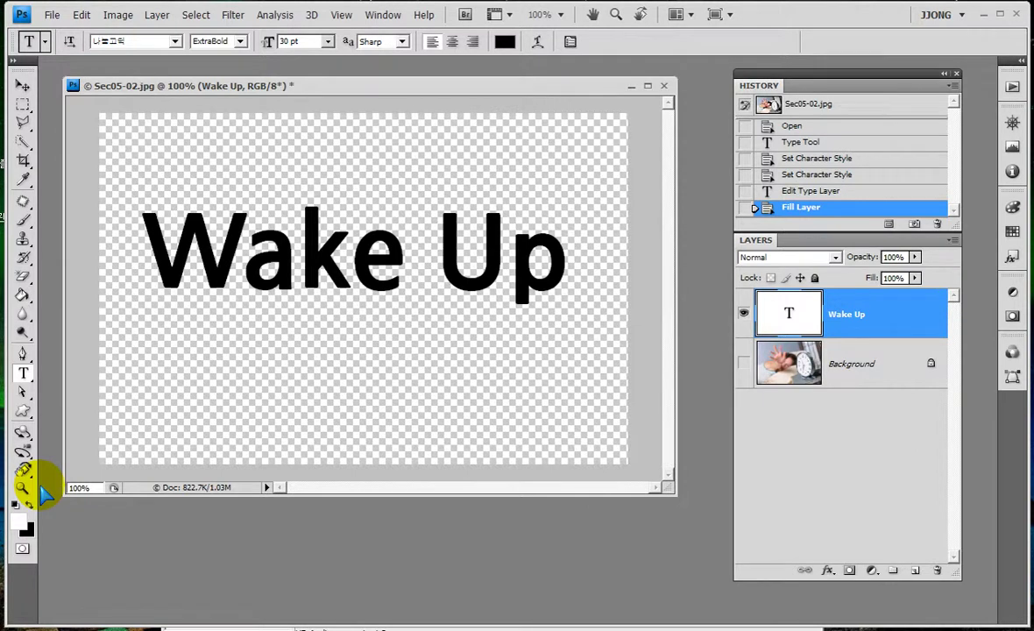
pyautogui.hotkey('ctrl', 'BackSpace')
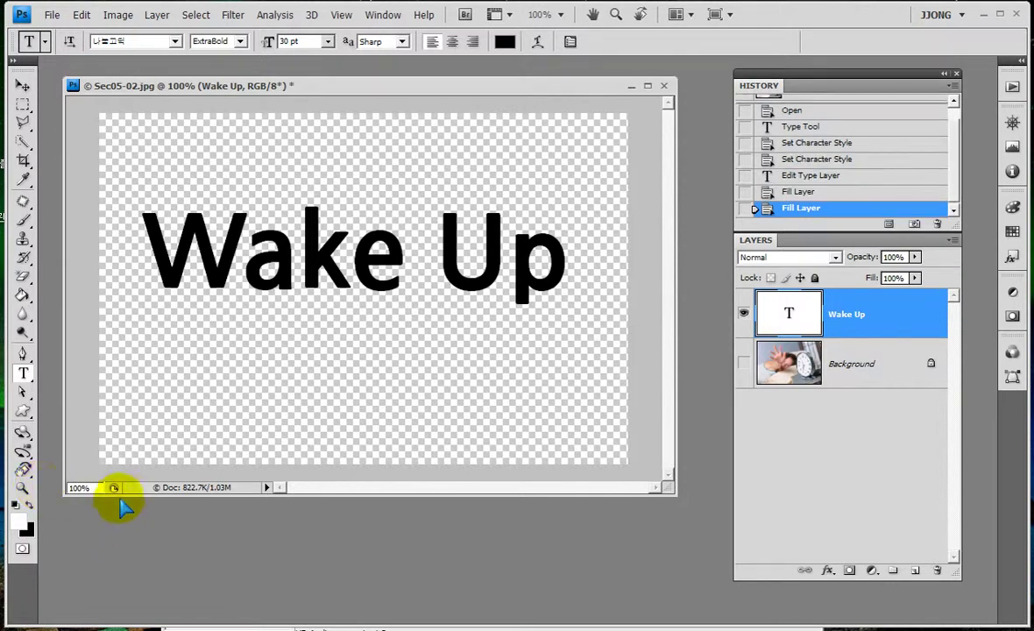
pyautogui.hotkey('alt', 'BackSpace')
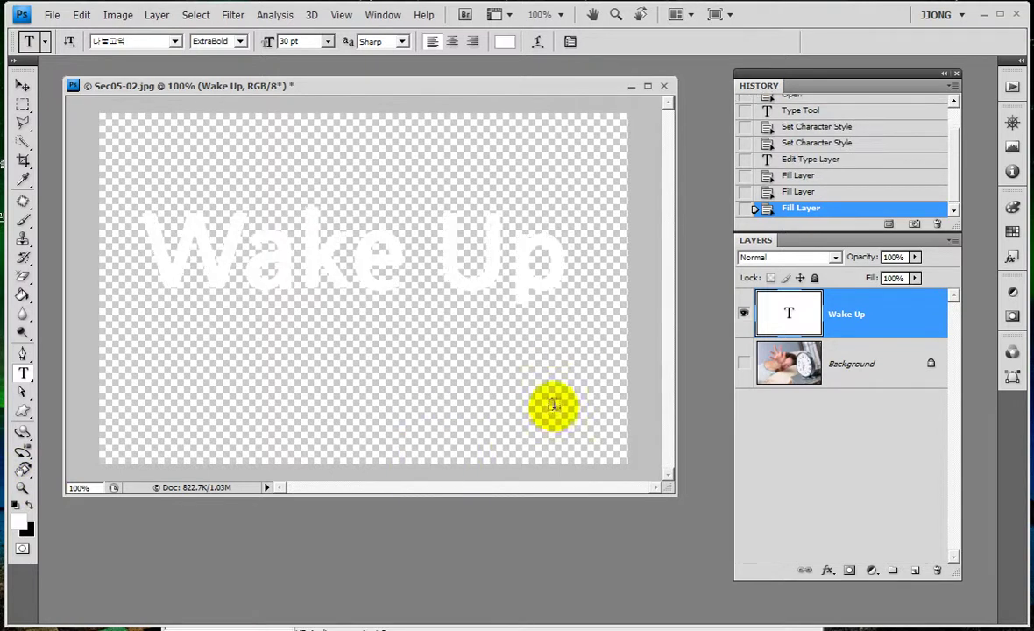
pyautogui.click(743, 362)
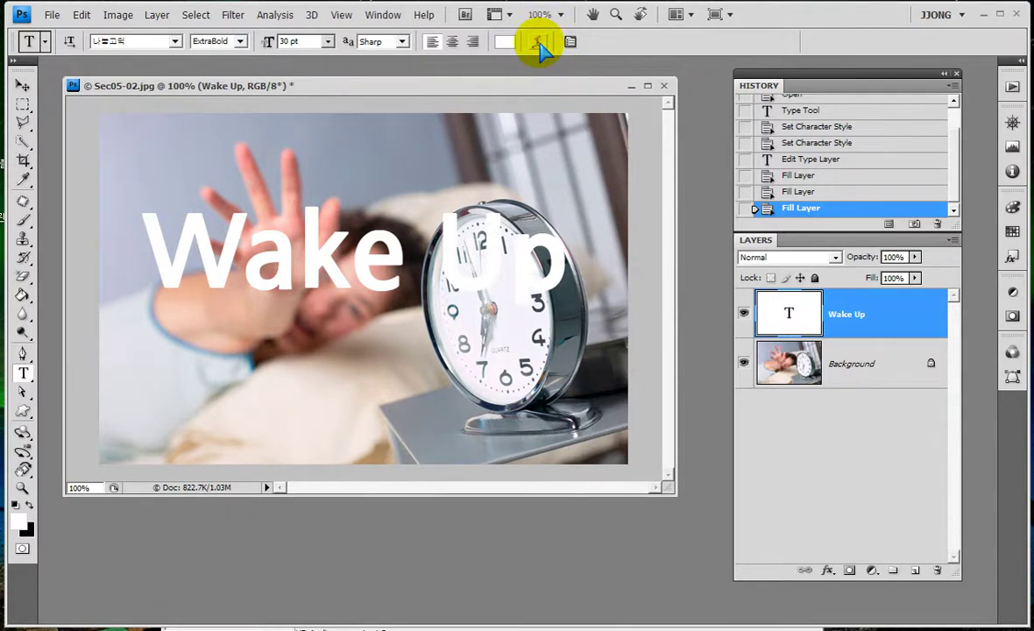
# Step: Open Warp Text for the Wake Up layer, move the dialog aside, and list its styles
pyautogui.click(537, 43)
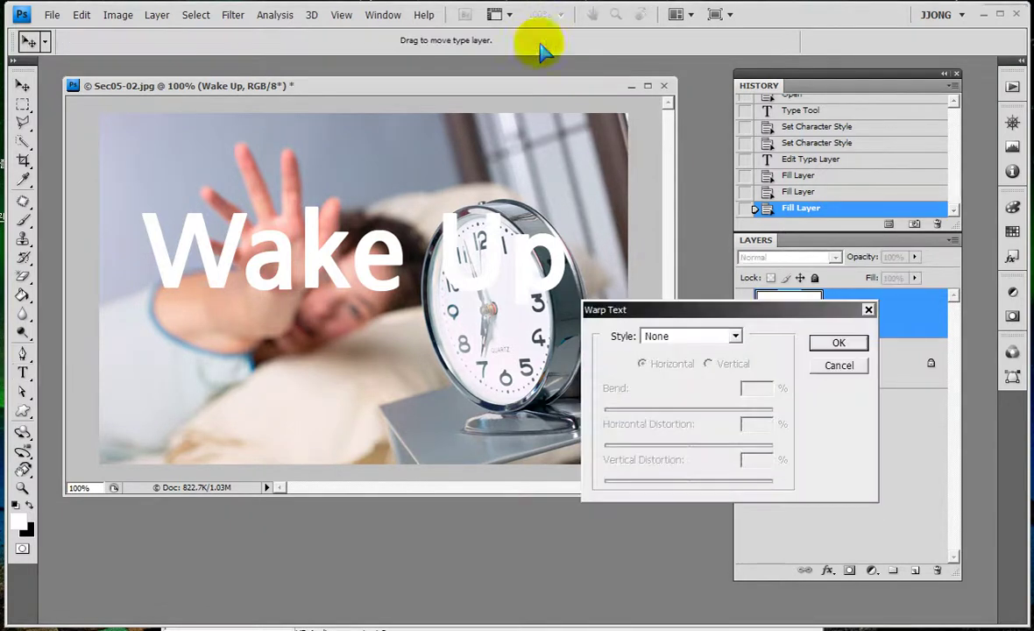
pyautogui.moveTo(677, 305); pyautogui.dragTo(532, 58)
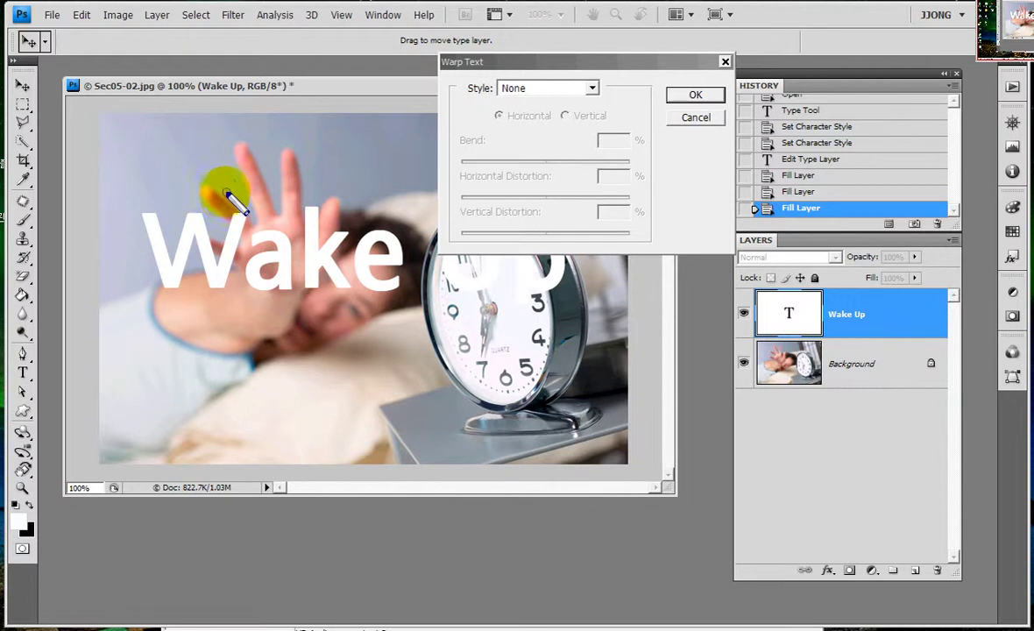
pyautogui.moveTo(232, 179); pyautogui.dragTo(230, 405)
pyautogui.moveTo(268, 219); pyautogui.dragTo(253, 378)
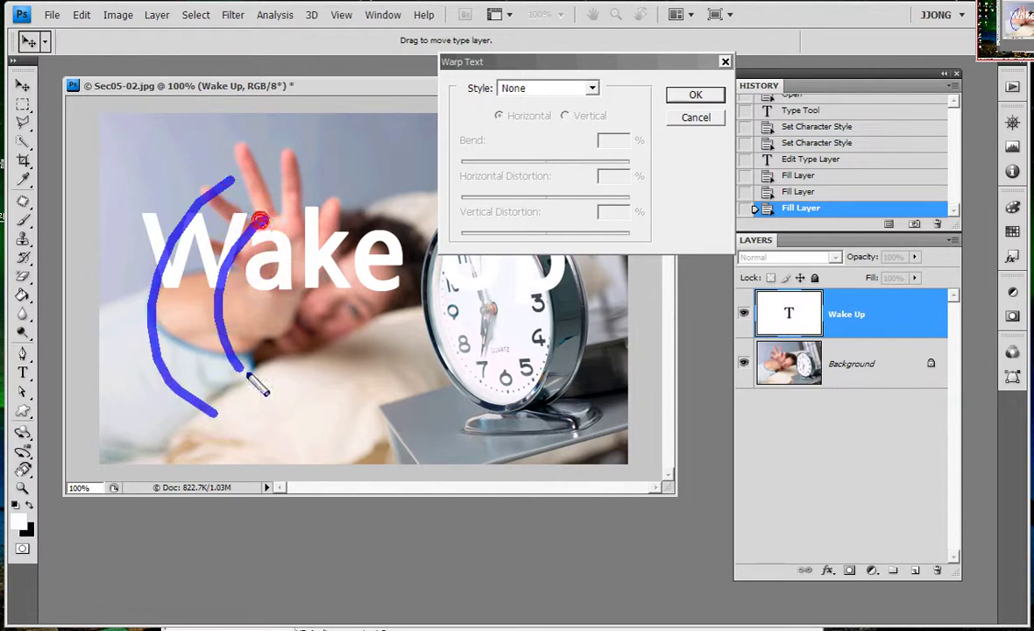
pyautogui.moveTo(296, 254); pyautogui.dragTo(311, 354)
pyautogui.moveTo(351, 261); pyautogui.dragTo(378, 318)
pyautogui.moveTo(395, 274)
pyautogui.mouseDown()
pyautogui.moveTo(406, 318)
pyautogui.moveTo(440, 337)
pyautogui.mouseUp()
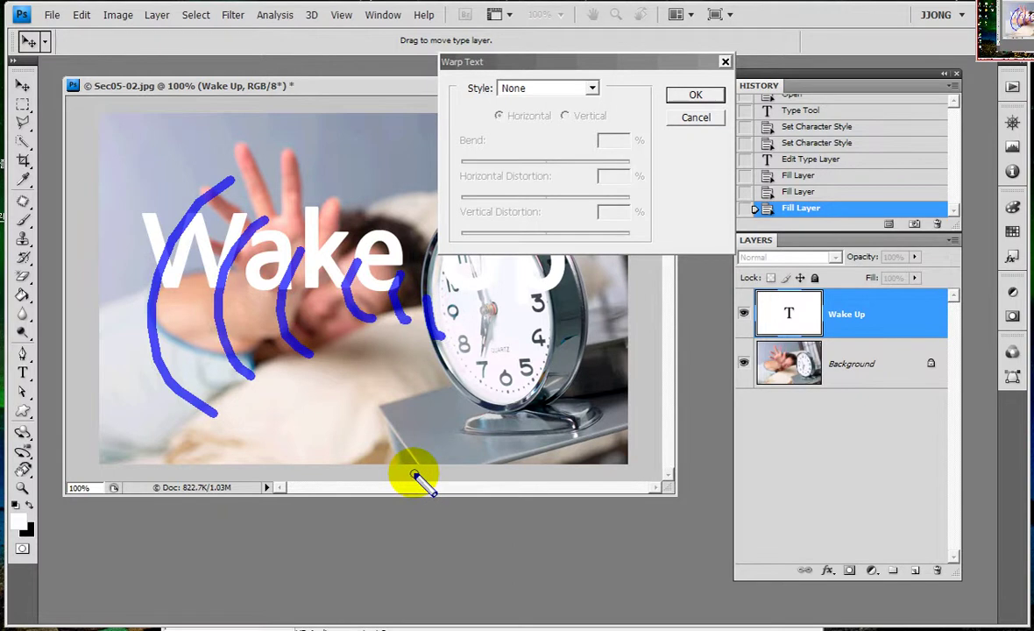
pyautogui.press('Escape')
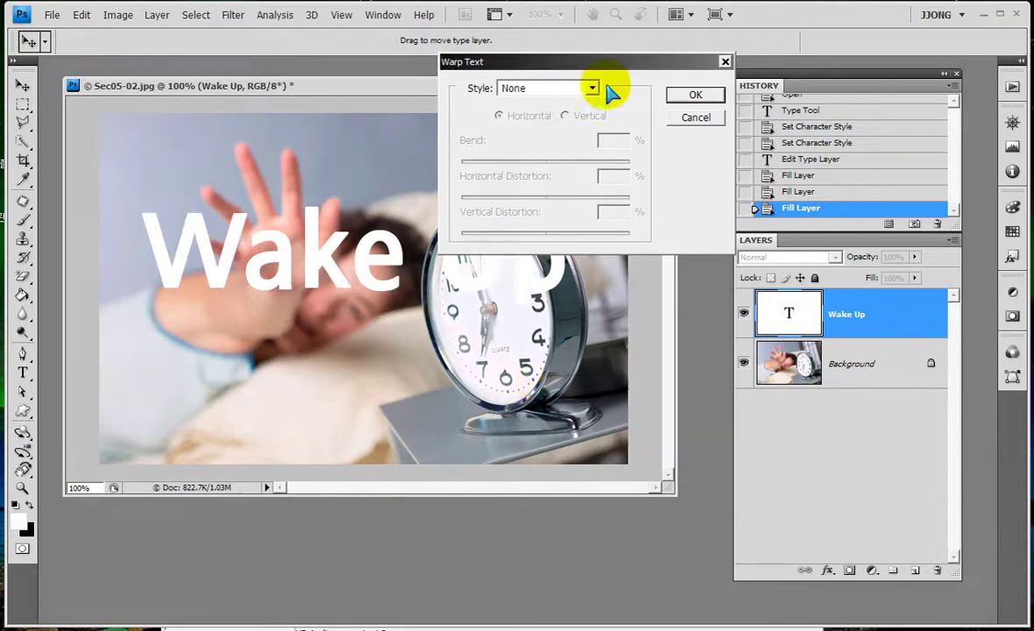
pyautogui.click(592, 88)
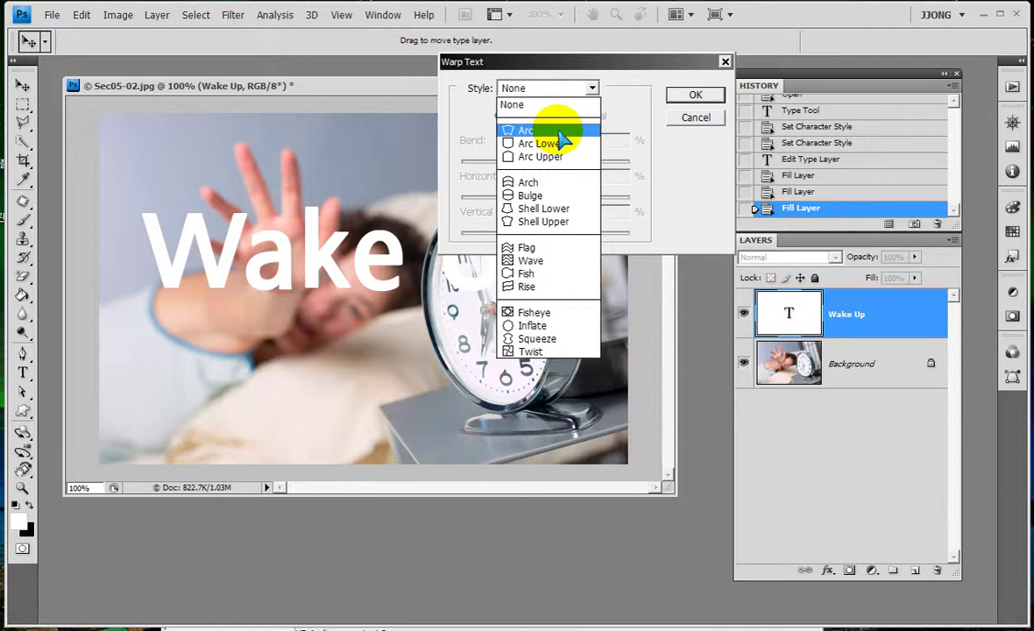
# Step: Choose the Arc warp style, switch it to Vertical, and lower the Bend
pyautogui.click(558, 132)
pyautogui.moveTo(552, 68); pyautogui.dragTo(674, 79)
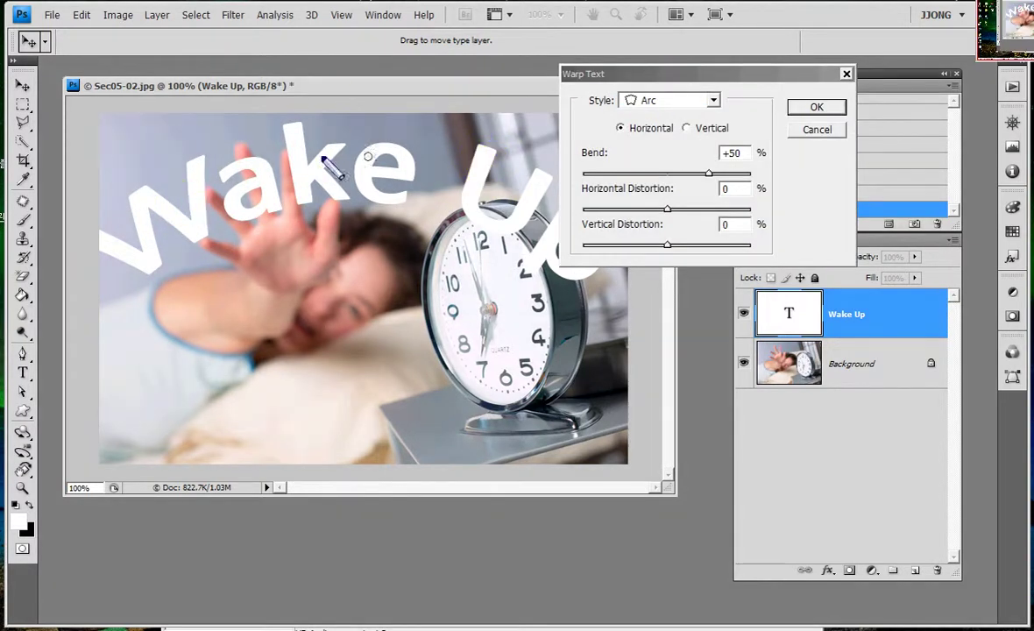
pyautogui.click(613, 127)
pyautogui.moveTo(600, 112)
pyautogui.mouseDown()
pyautogui.moveTo(674, 147)
pyautogui.moveTo(746, 145)
pyautogui.mouseUp()
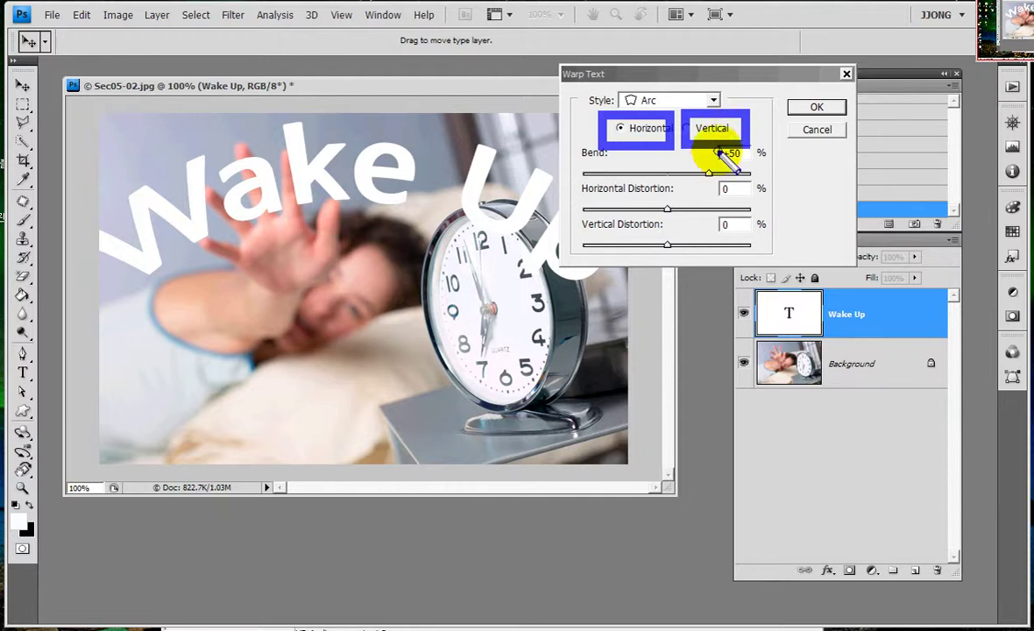
pyautogui.press('Escape')
pyautogui.click(687, 128)
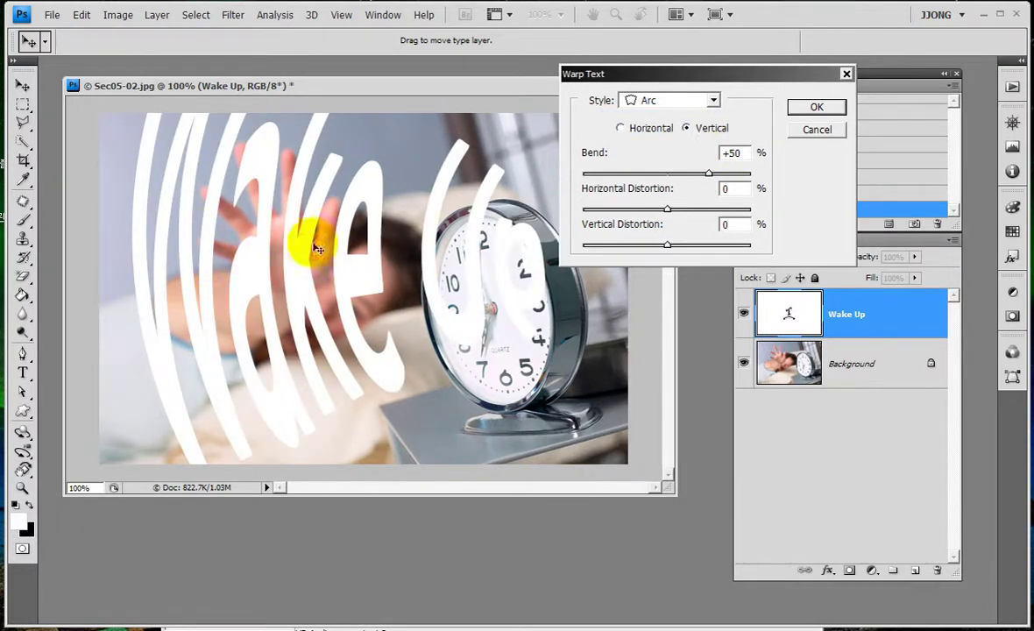
pyautogui.moveTo(707, 174)
pyautogui.mouseDown()
pyautogui.moveTo(680, 174)
pyautogui.moveTo(706, 174)
pyautogui.mouseUp()
# Step: Apply the warp, scale the text to about 64% on the photo's left, and fill it black
pyautogui.click(816, 106)
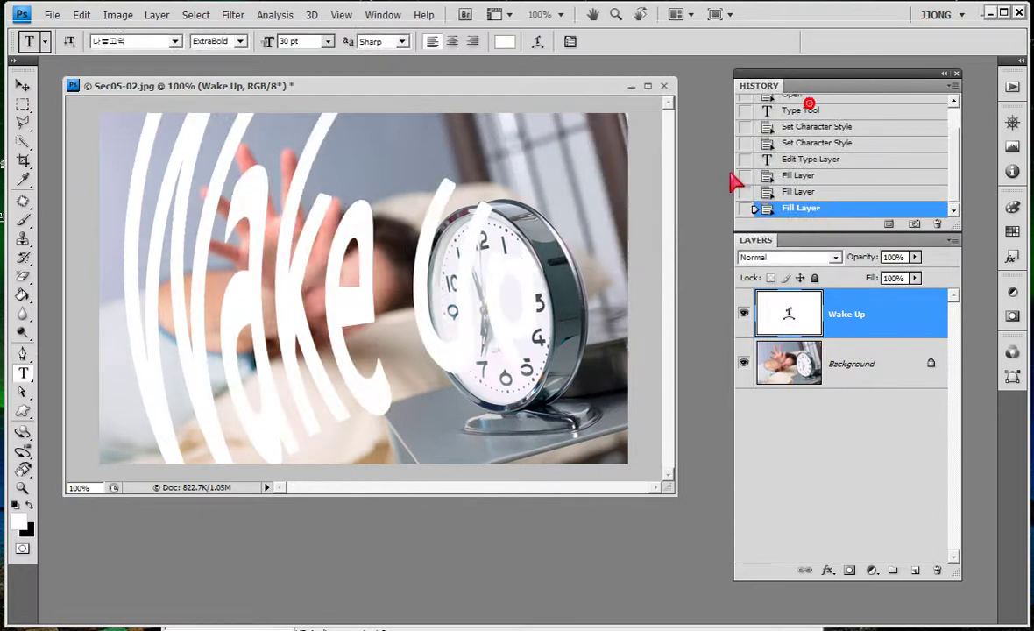
pyautogui.hotkey('ctrl', '-')
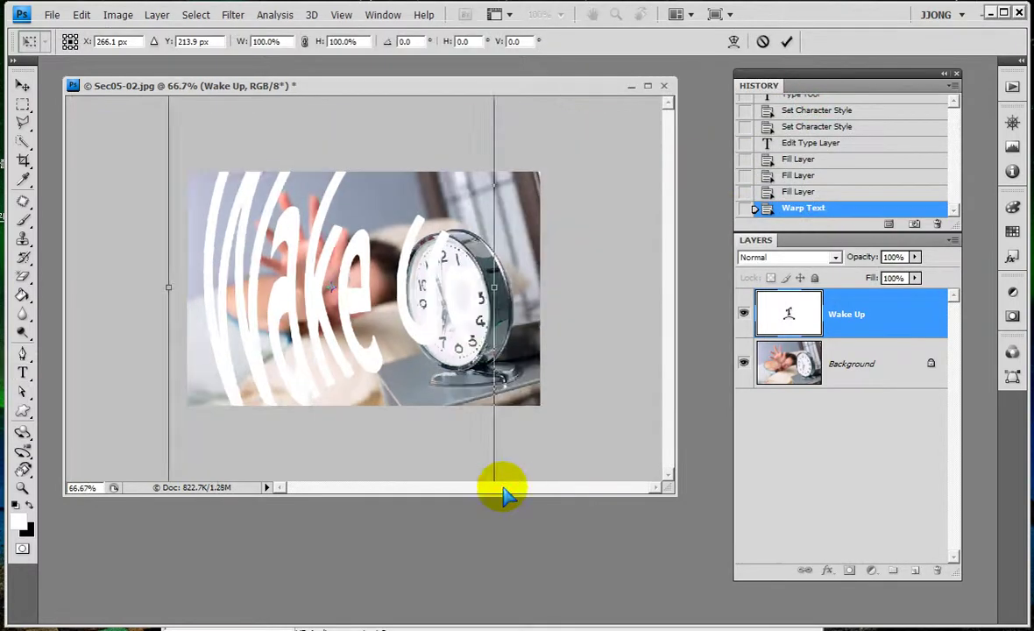
pyautogui.hotkey('ctrl', '-')
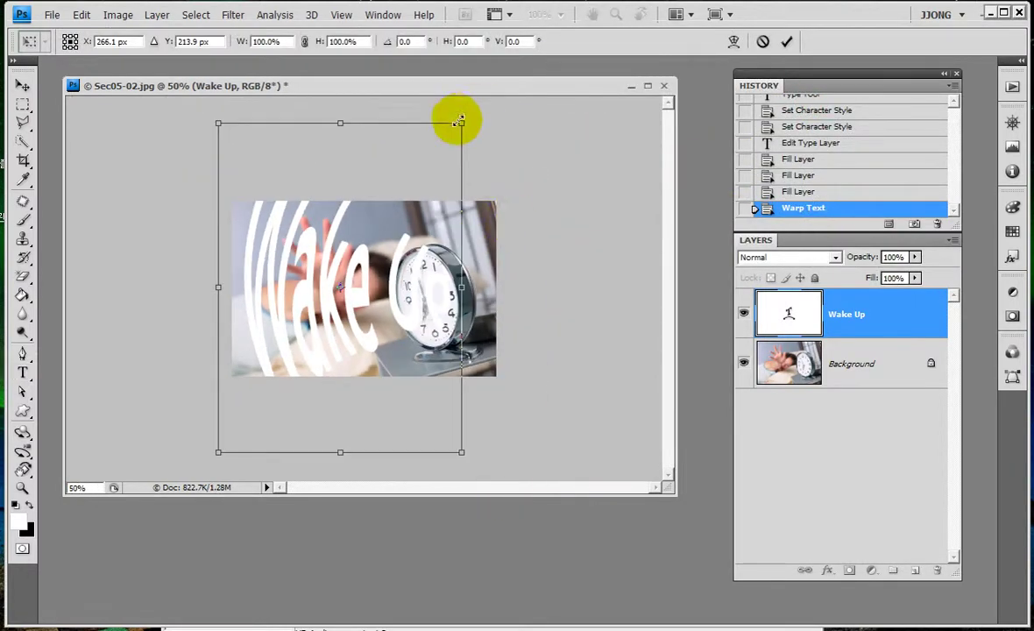
pyautogui.moveTo(461, 126); pyautogui.dragTo(399, 207)
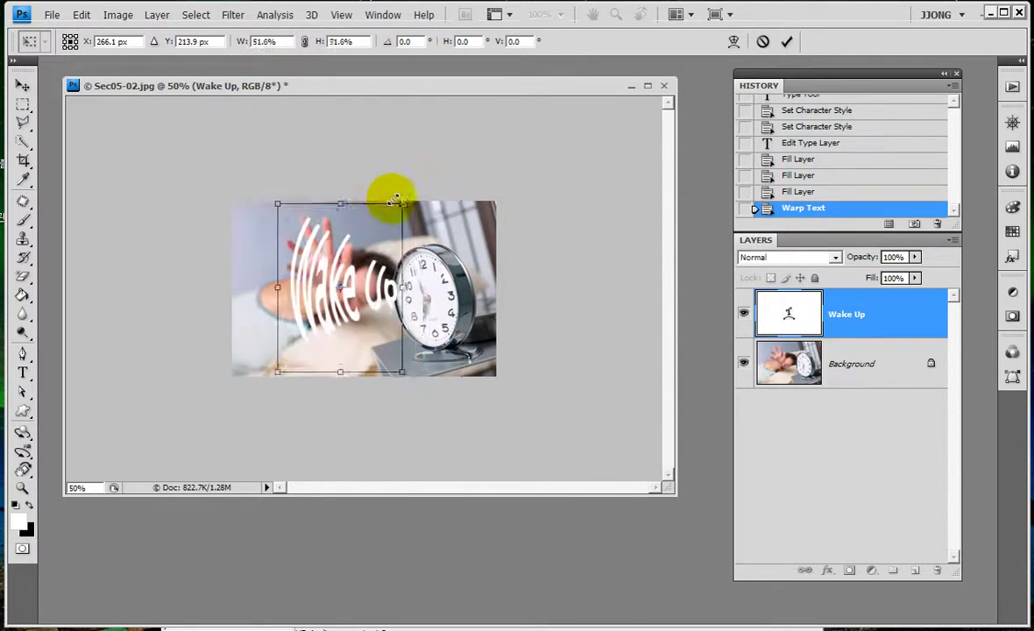
pyautogui.moveTo(358, 303); pyautogui.dragTo(321, 301)
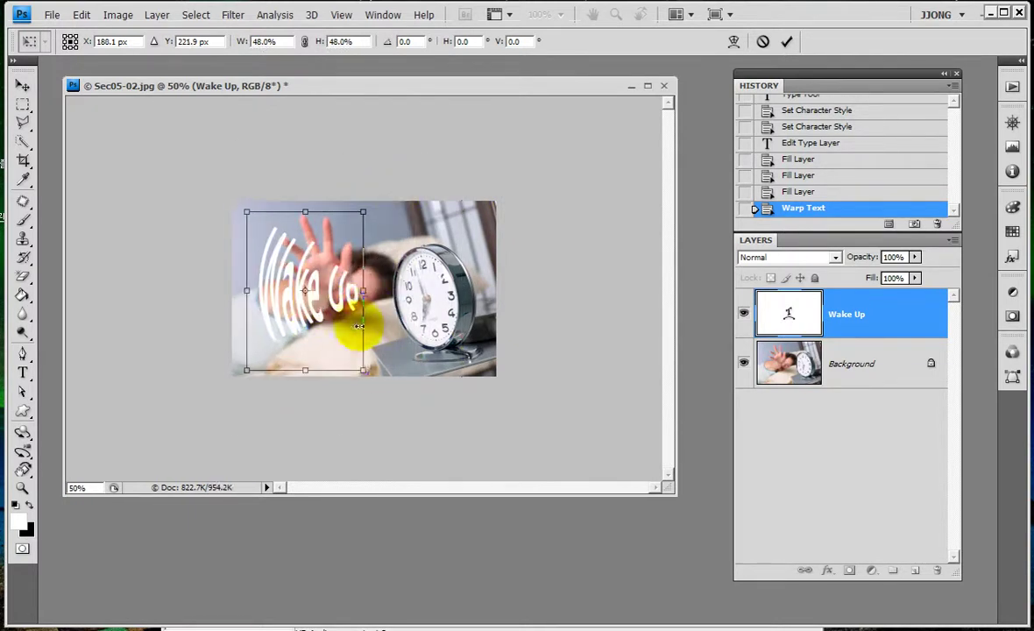
pyautogui.moveTo(364, 369); pyautogui.dragTo(397, 386)
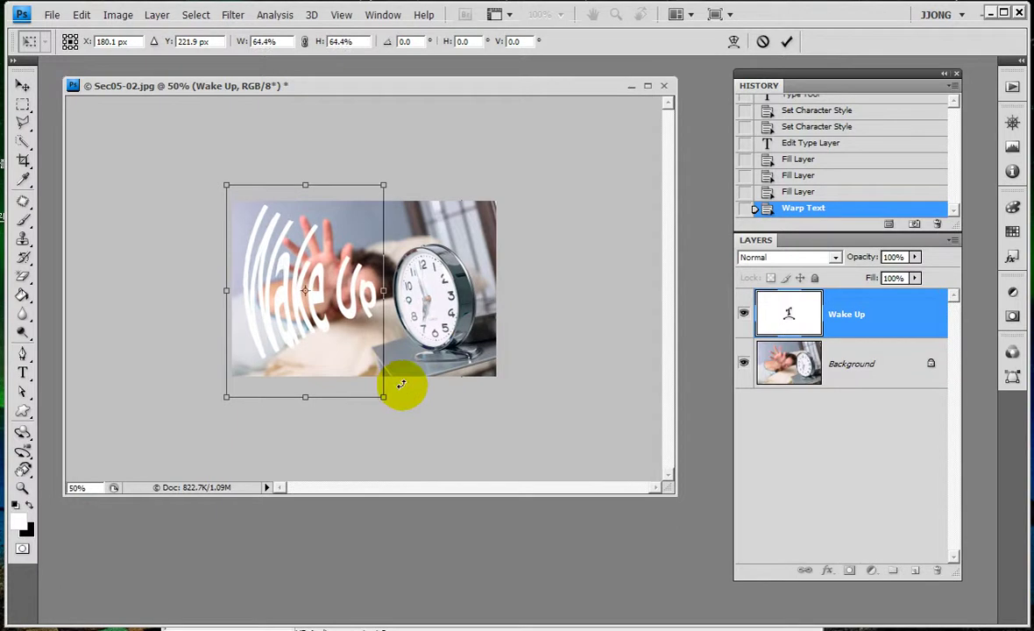
pyautogui.press('Return')
pyautogui.hotkey('ctrl', 'Delete')
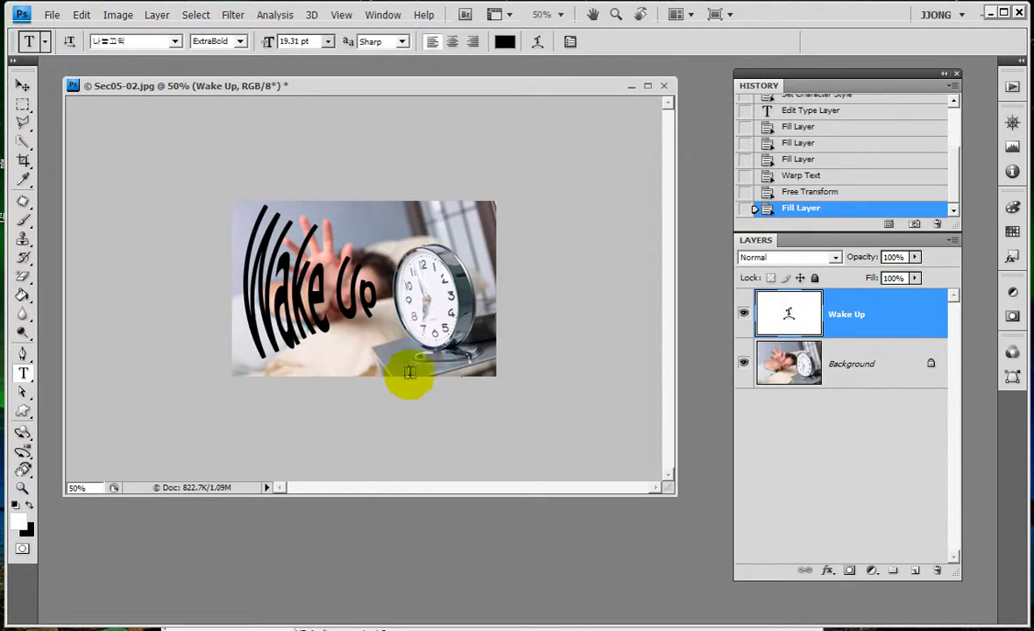
# Step: Hide the Background layer, zoom to 100%, and enlarge the document window
pyautogui.click(742, 363)
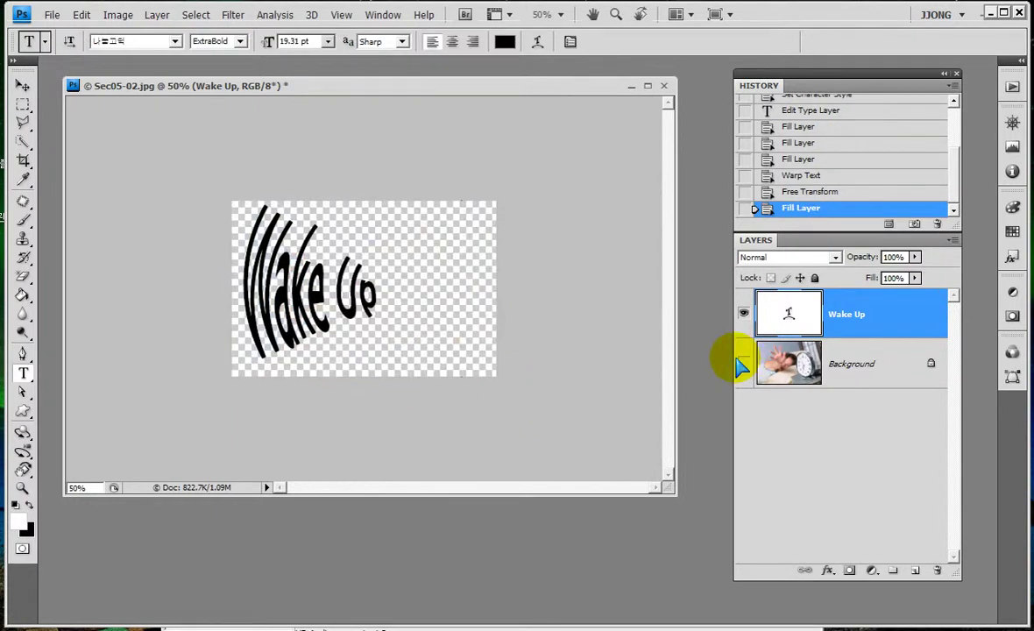
pyautogui.hotkey('ctrl', '+')
pyautogui.hotkey('ctrl', '+')
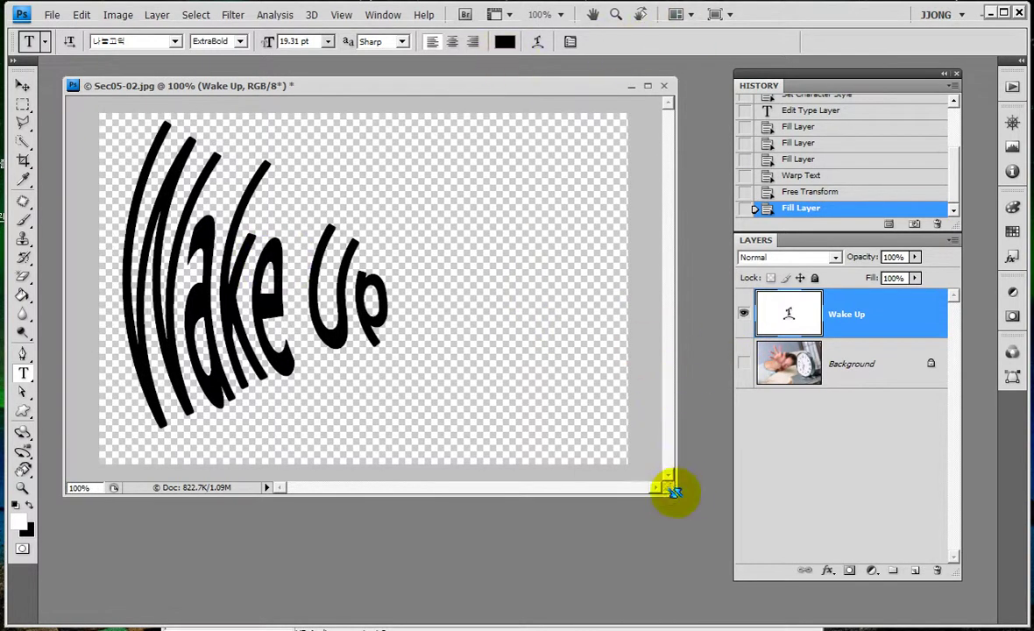
pyautogui.moveTo(671, 489); pyautogui.dragTo(839, 603)
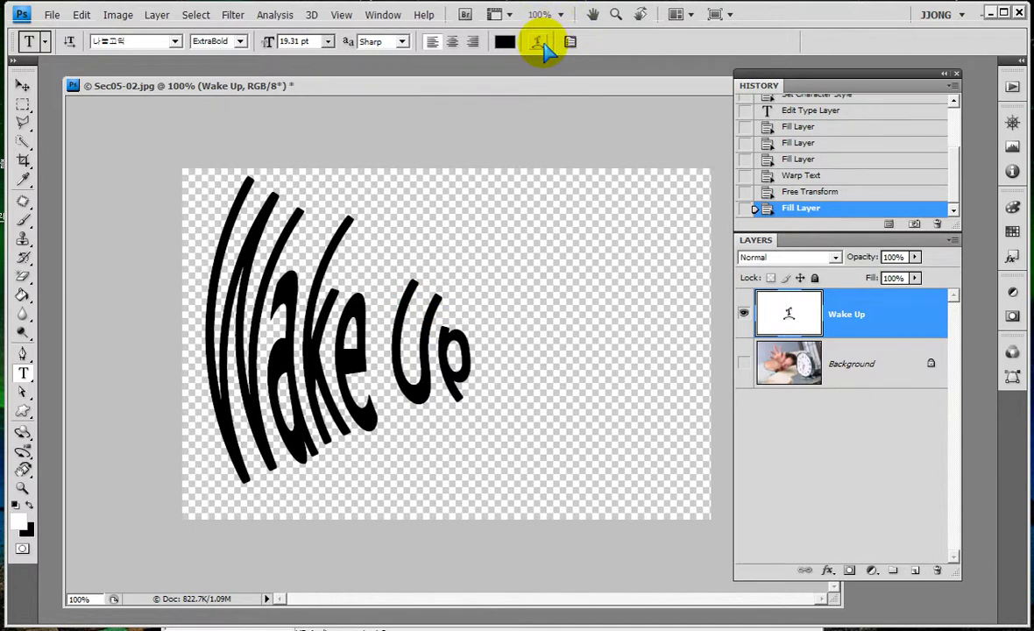
# Step: Reopen Warp Text and reduce the vertical Arc bend to +42%
pyautogui.click(541, 49)
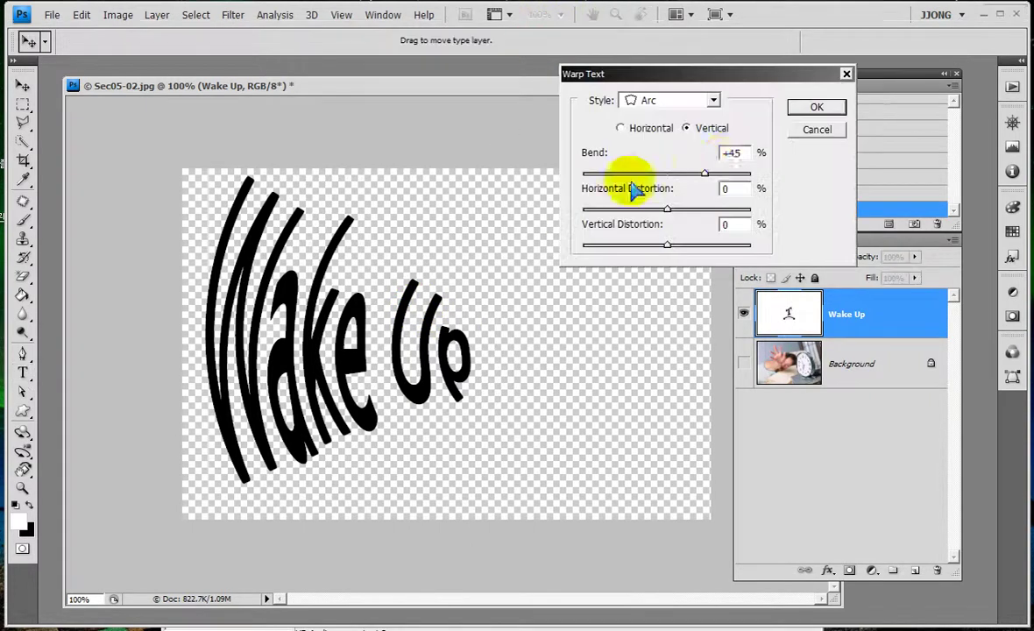
pyautogui.moveTo(711, 174); pyautogui.dragTo(704, 182)
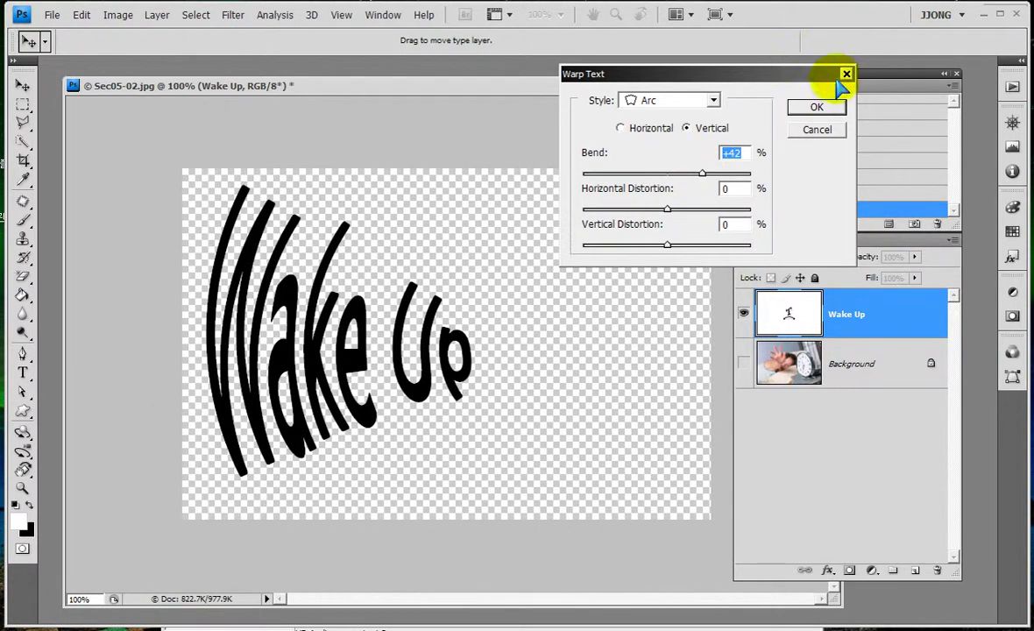
pyautogui.click(846, 75)
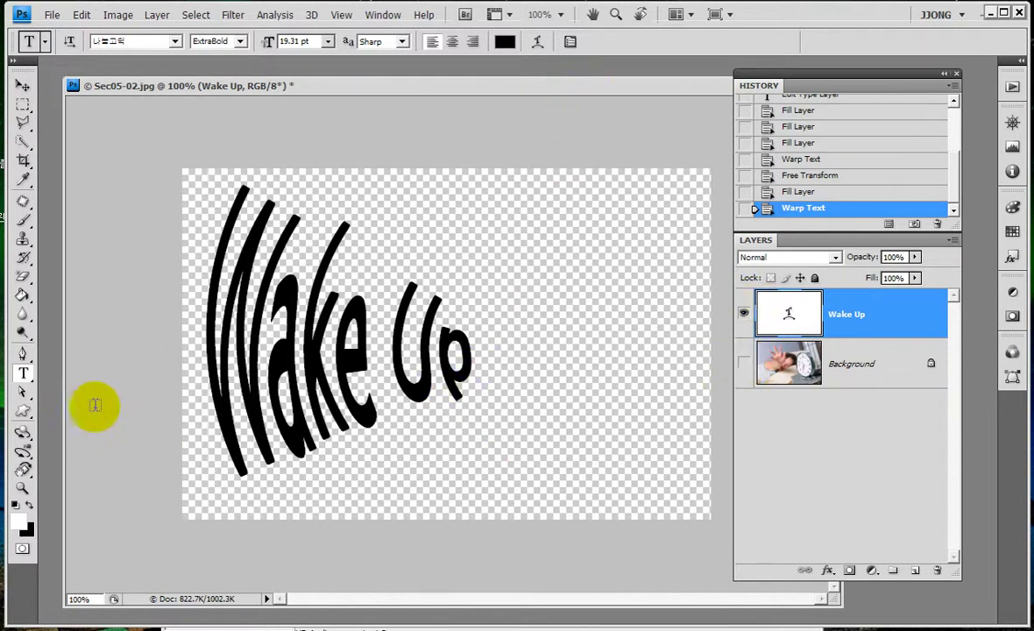
pyautogui.moveTo(201, 334); pyautogui.dragTo(692, 334)
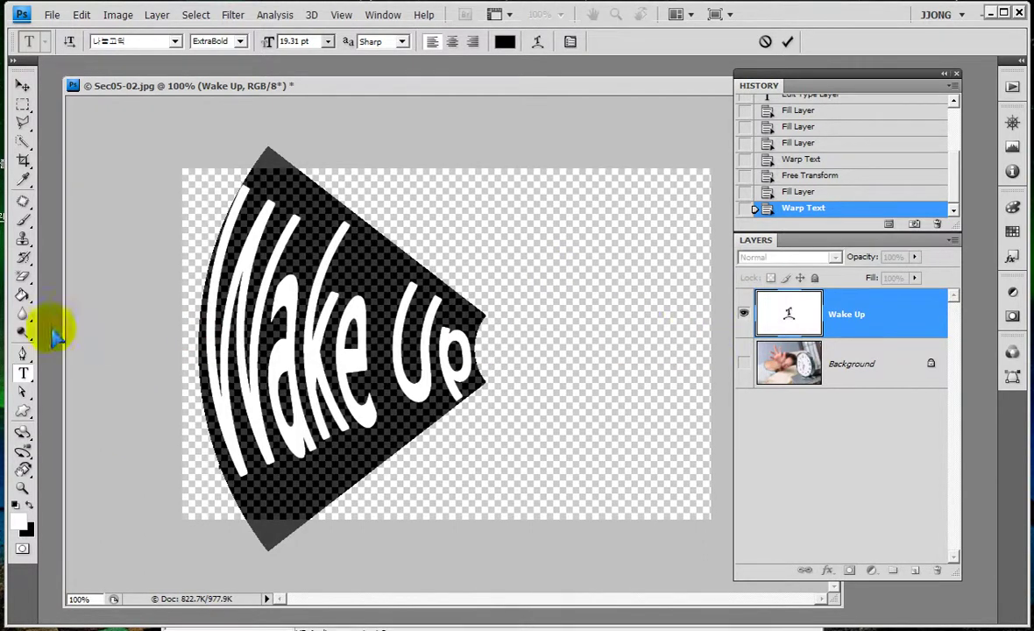
pyautogui.click(23, 372)
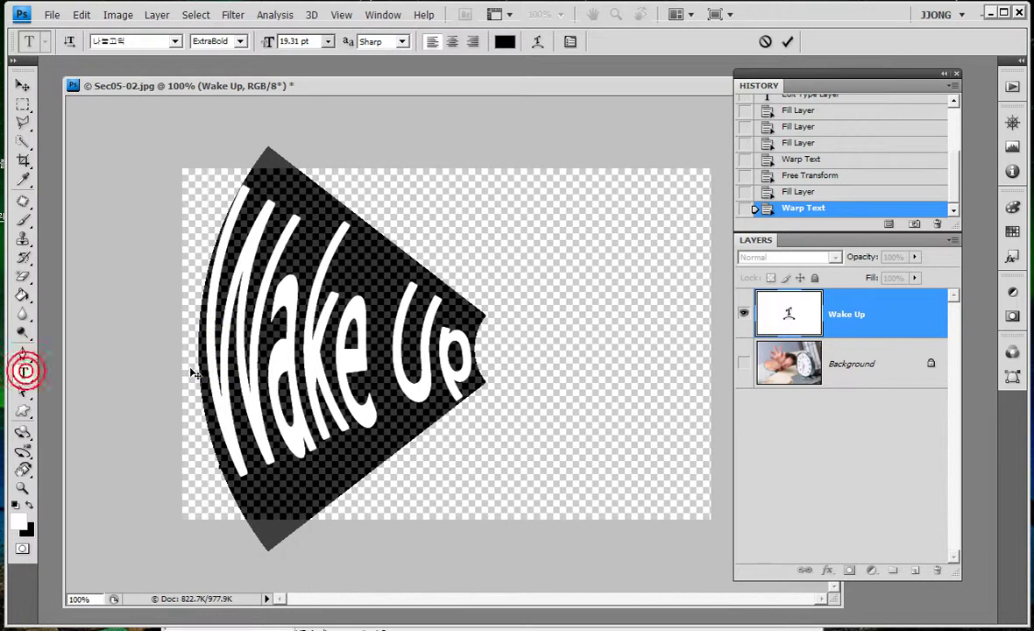
pyautogui.moveTo(188, 340); pyautogui.dragTo(571, 373)
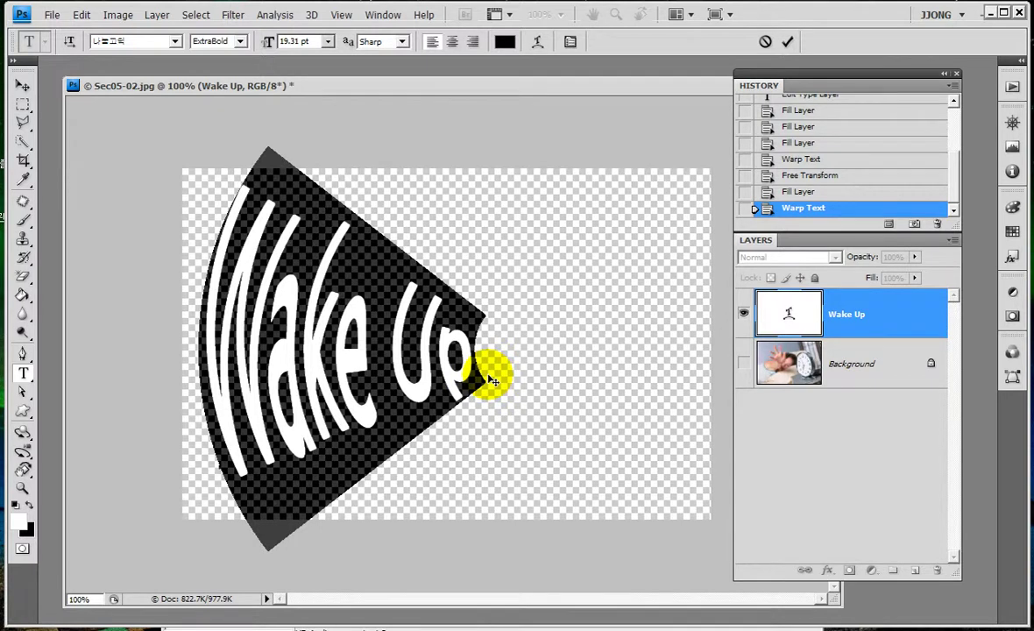
pyautogui.click(492, 379)
pyautogui.click(22, 85)
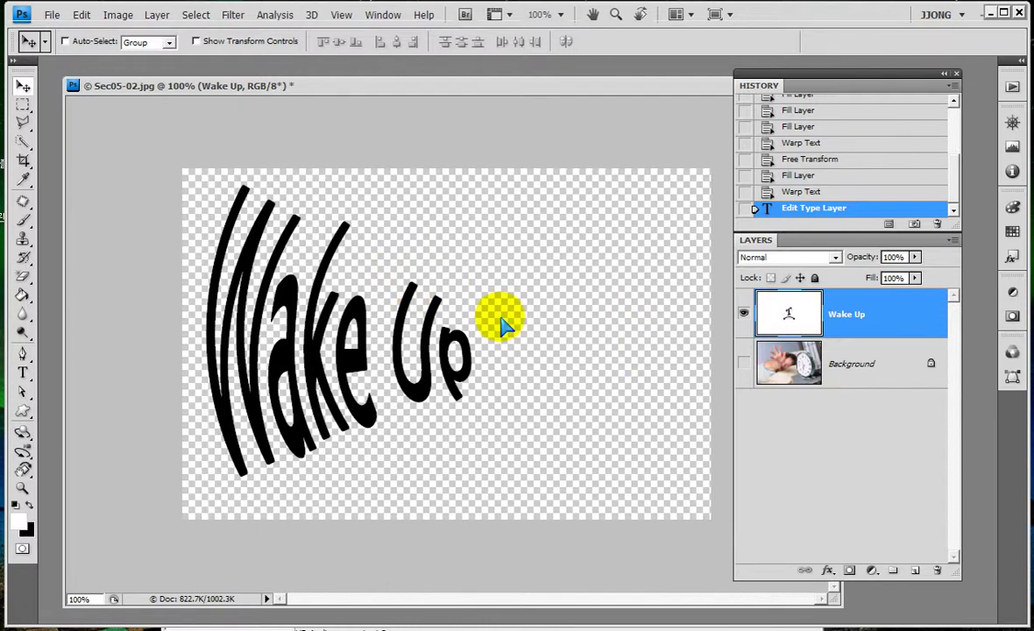
# Step: Try white and black fills, then fill the Wake Up text purple (8400ff)
pyautogui.hotkey('alt', 'BackSpace')
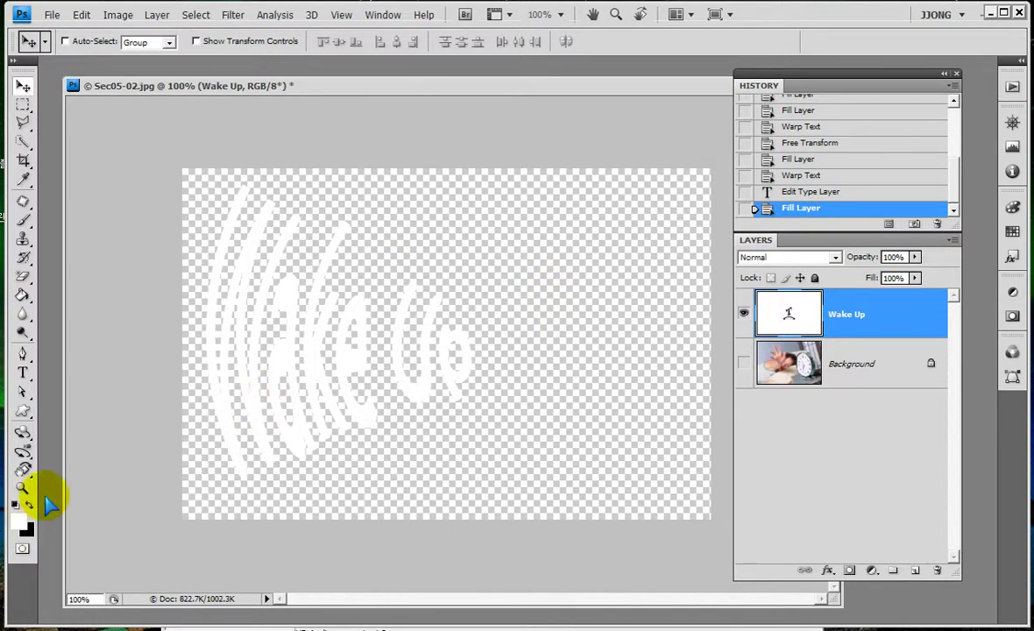
pyautogui.hotkey('ctrl', 'BackSpace')
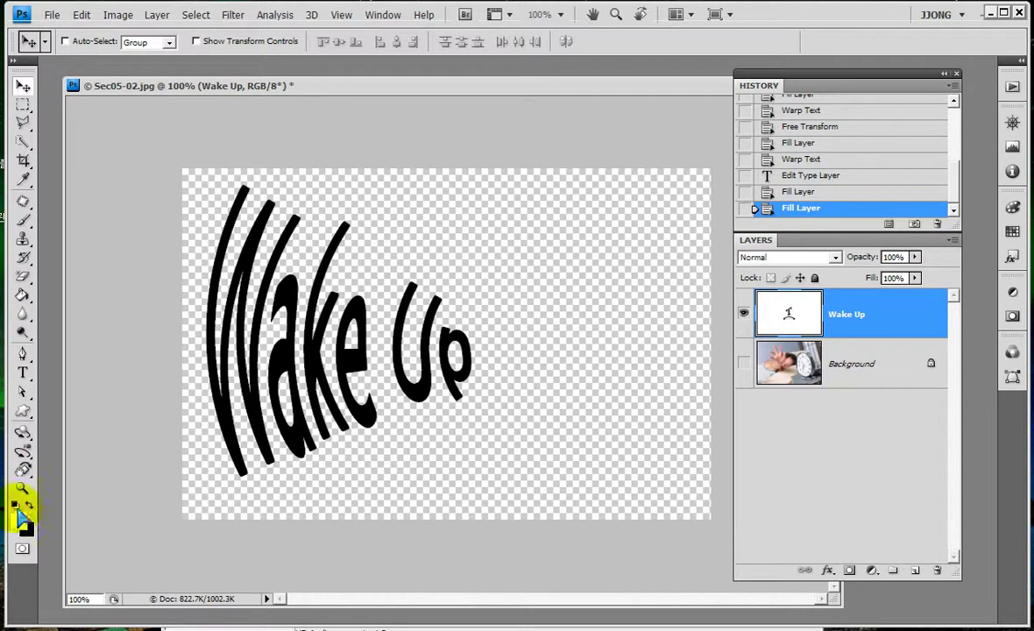
pyautogui.click(20, 520)
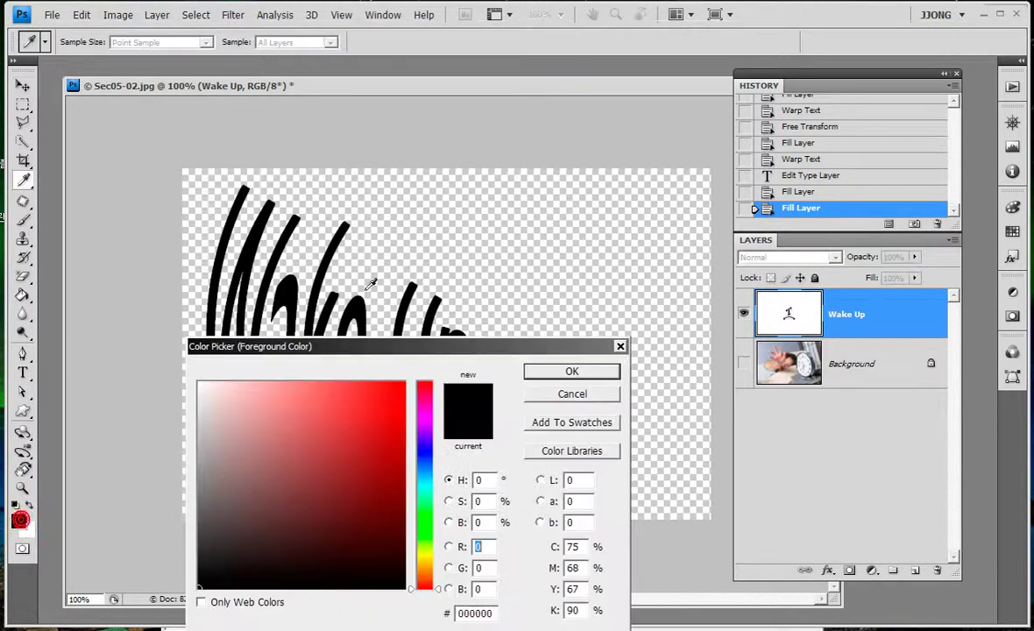
pyautogui.click(423, 433)
pyautogui.click(401, 385)
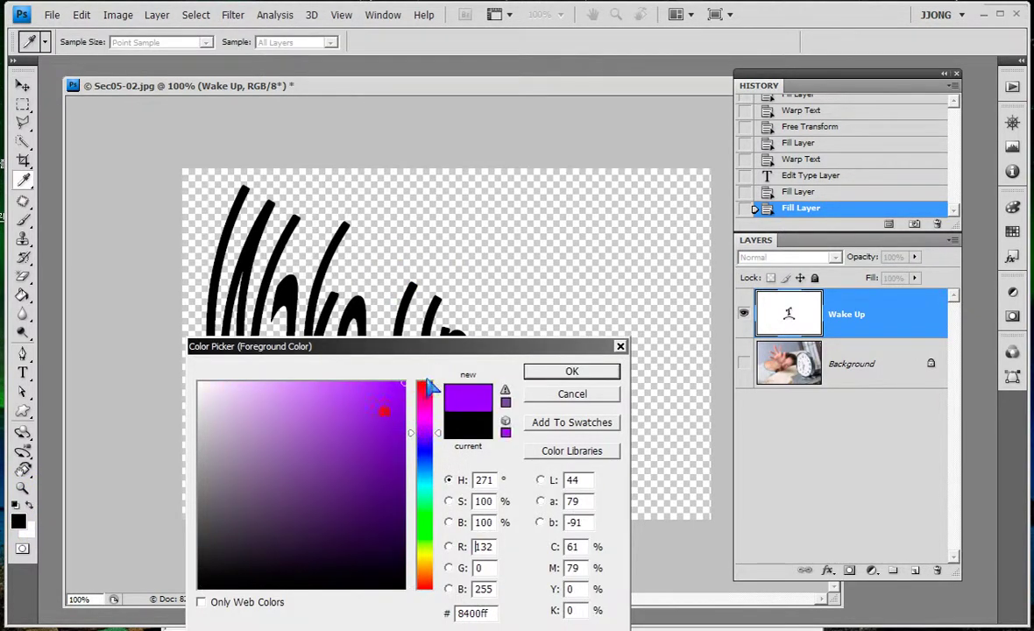
pyautogui.press('Return')
pyautogui.press('v')
pyautogui.hotkey('alt', 'BackSpace')
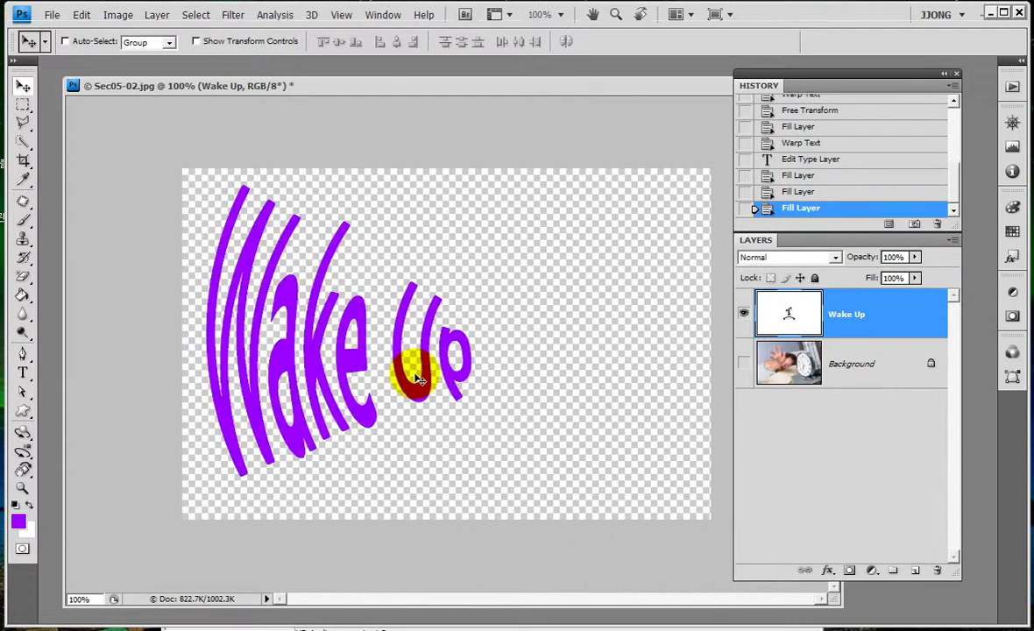
# Step: Set the foreground colour to pure red (ff0000) and fill the text with it
pyautogui.click(18, 518)
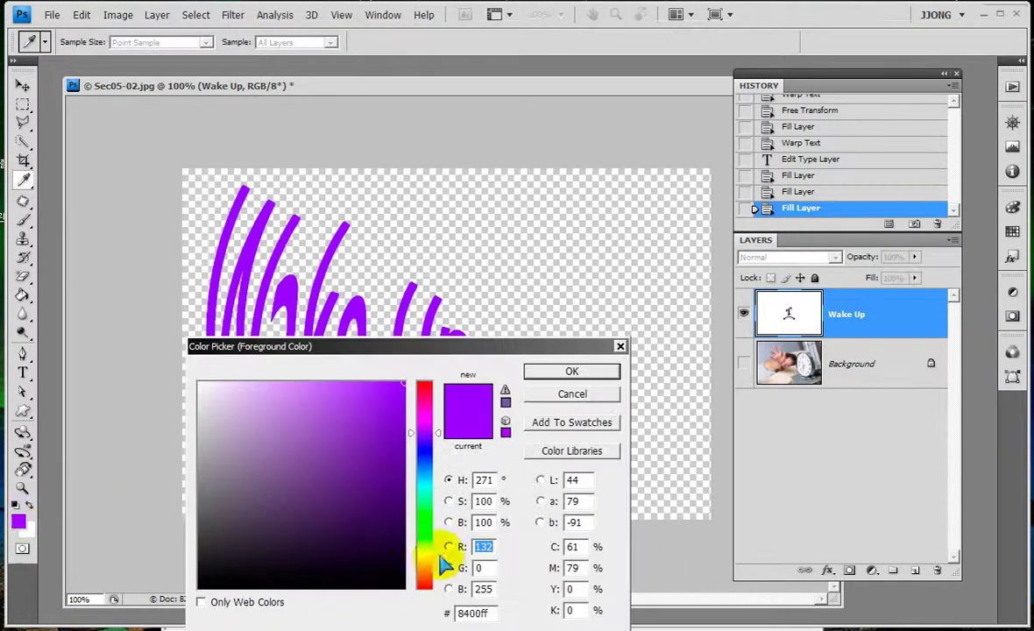
pyautogui.moveTo(425, 552); pyautogui.dragTo(427, 613)
pyautogui.press('Return')
pyautogui.press('v')
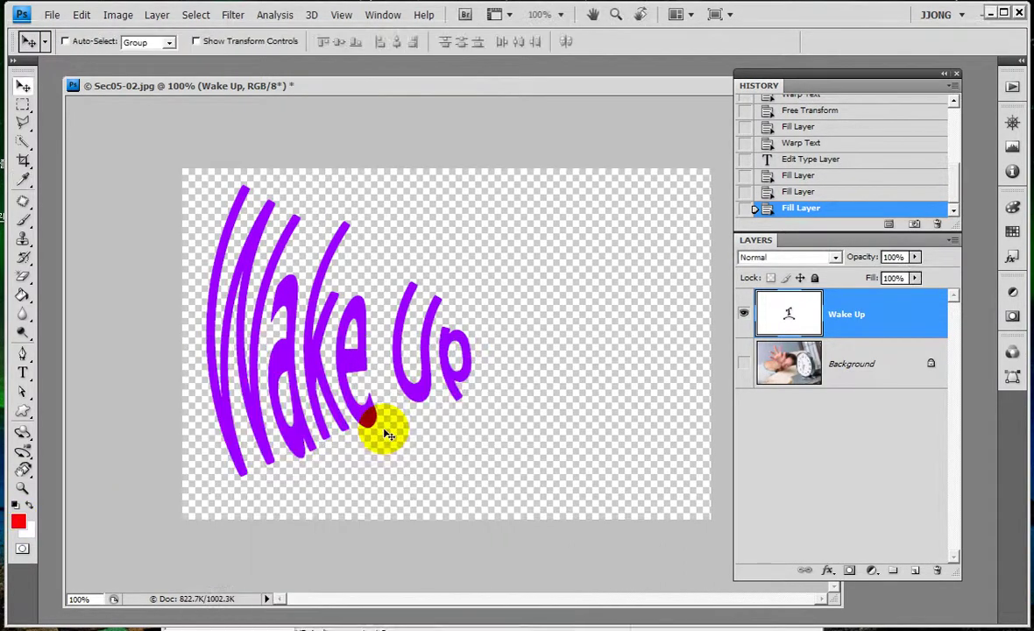
pyautogui.hotkey('alt', 'BackSpace')
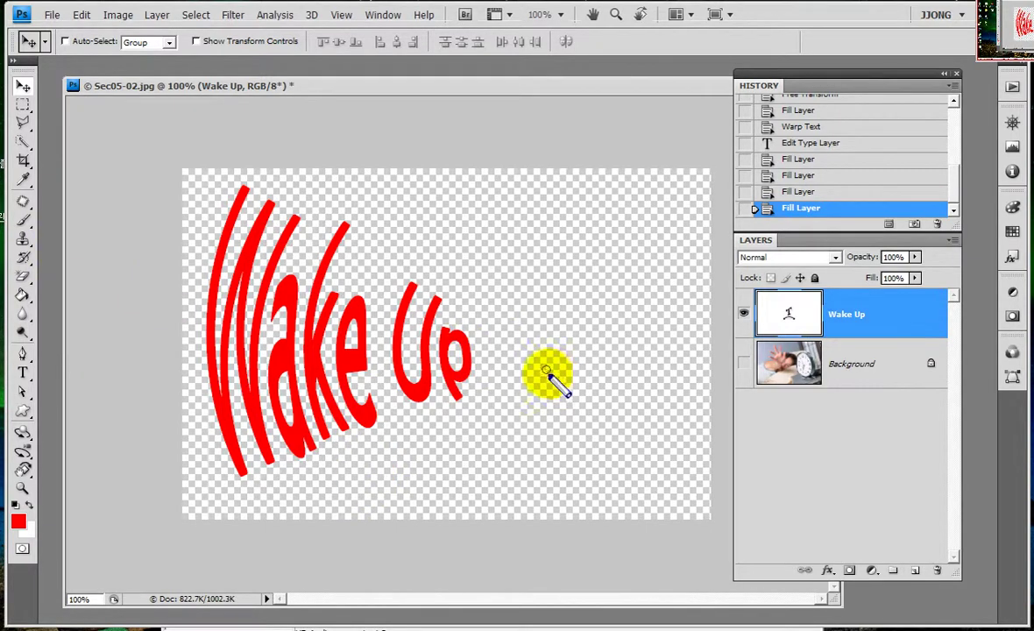
pyautogui.moveTo(558, 308); pyautogui.dragTo(643, 414)
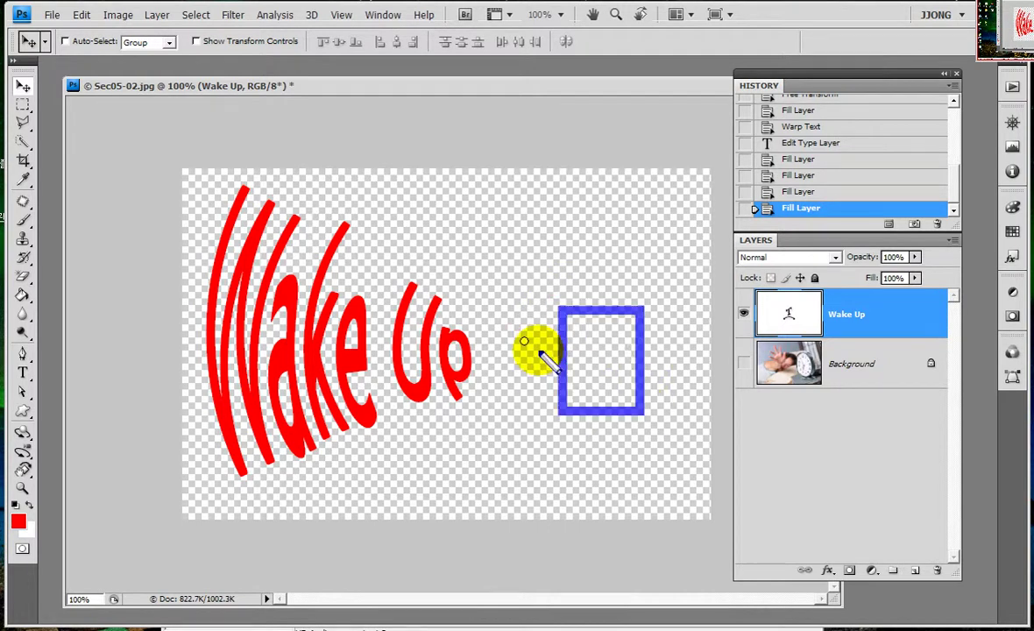
pyautogui.moveTo(517, 291); pyautogui.dragTo(661, 444)
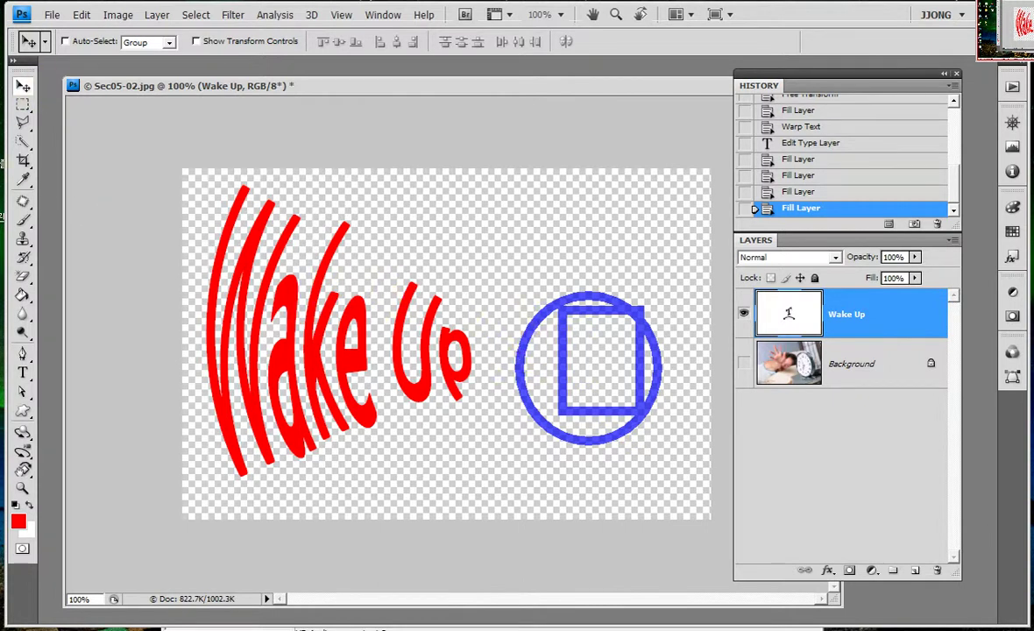
pyautogui.click(120, 131)
pyautogui.click(94, 119)
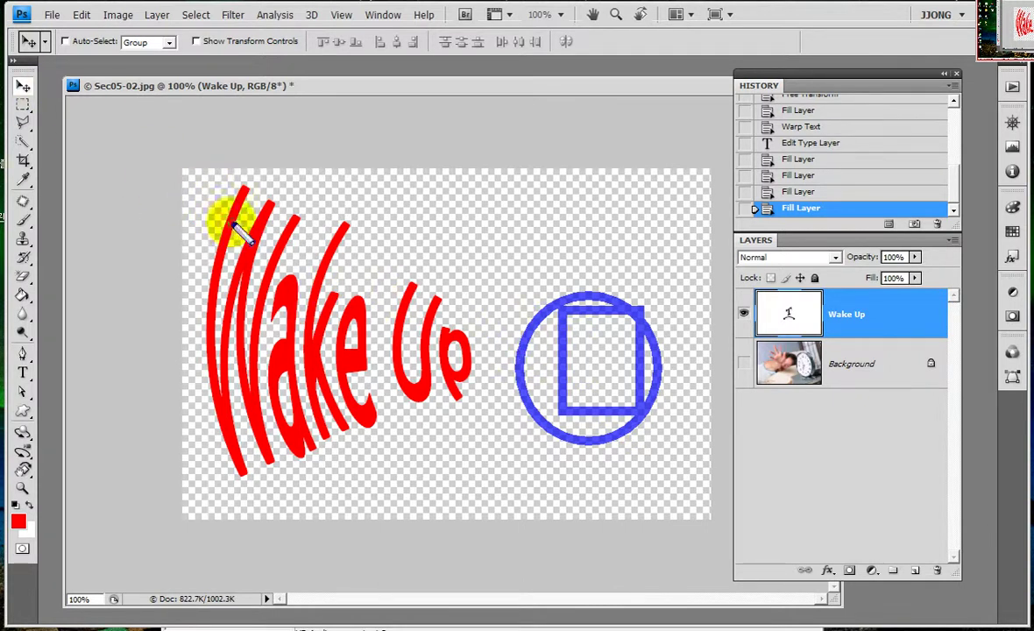
pyautogui.moveTo(190, 209); pyautogui.dragTo(233, 220)
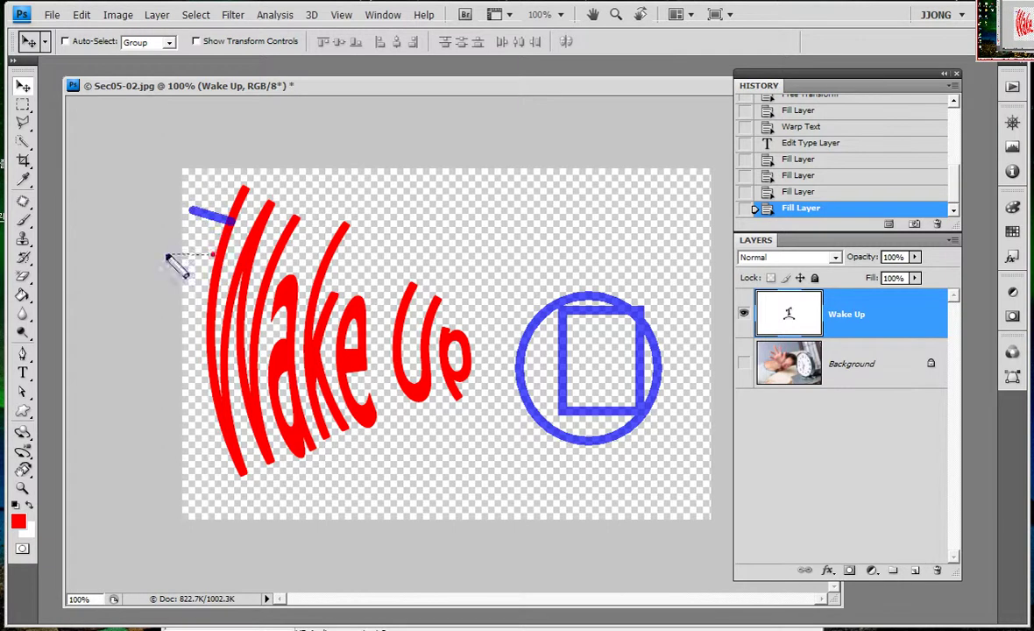
pyautogui.moveTo(163, 254); pyautogui.dragTo(217, 254)
pyautogui.moveTo(154, 323); pyautogui.dragTo(204, 326)
pyautogui.moveTo(164, 379); pyautogui.dragTo(201, 363)
pyautogui.moveTo(166, 432); pyautogui.dragTo(206, 415)
pyautogui.moveTo(218, 454); pyautogui.dragTo(179, 465)
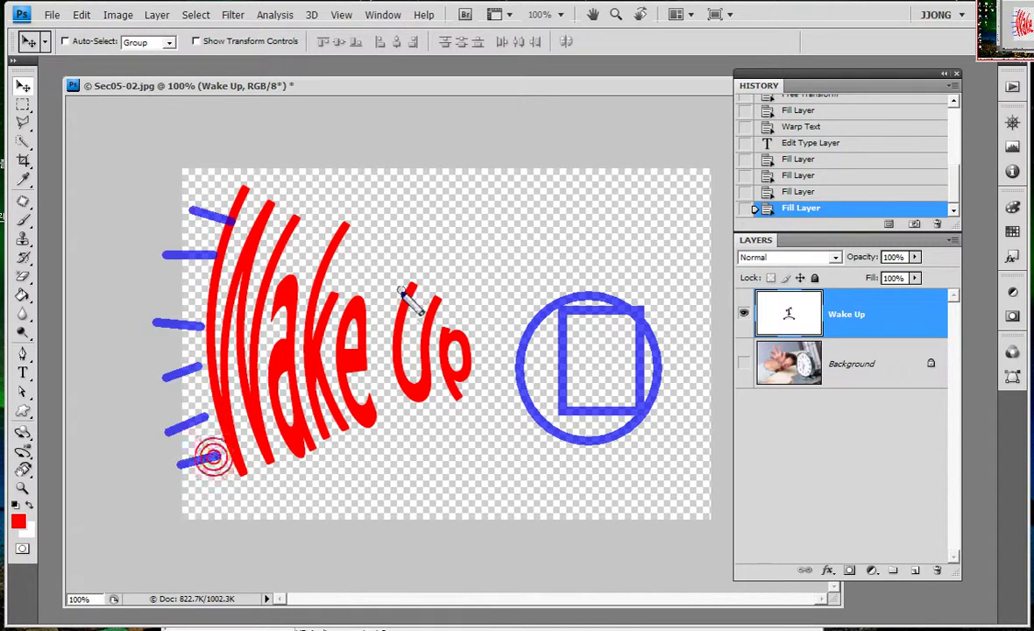
pyautogui.moveTo(410, 291); pyautogui.dragTo(353, 287)
pyautogui.moveTo(389, 337); pyautogui.dragTo(355, 336)
pyautogui.moveTo(399, 368); pyautogui.dragTo(371, 386)
pyautogui.moveTo(429, 311)
pyautogui.mouseDown()
pyautogui.moveTo(396, 314)
pyautogui.moveTo(372, 374)
pyautogui.mouseUp()
pyautogui.moveTo(305, 308); pyautogui.dragTo(283, 314)
pyautogui.moveTo(313, 364); pyautogui.dragTo(279, 377)
pyautogui.moveTo(326, 406); pyautogui.dragTo(278, 429)
pyautogui.moveTo(246, 191); pyautogui.dragTo(217, 186)
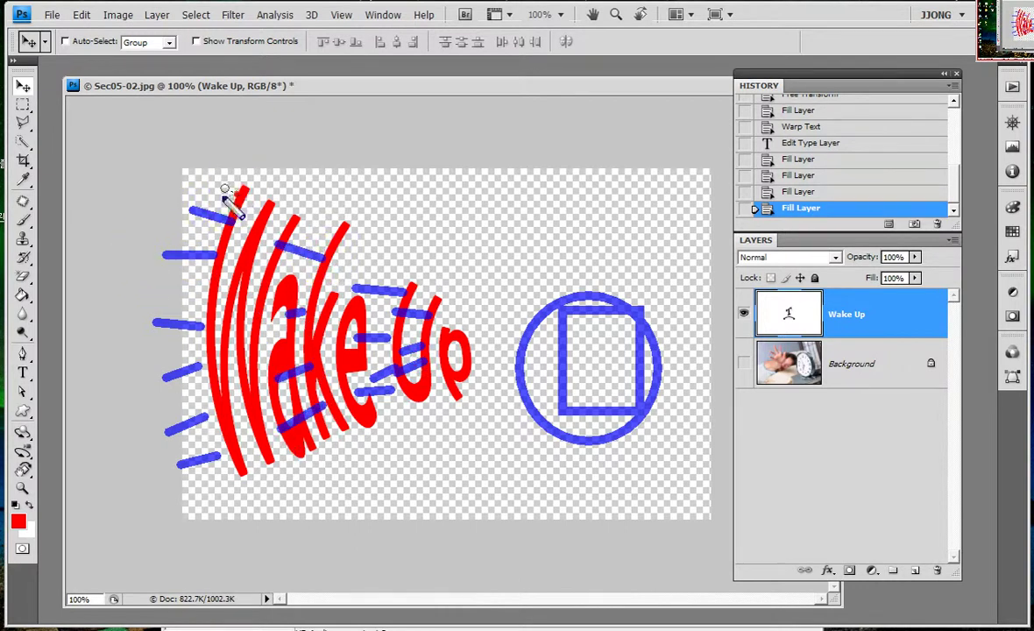
pyautogui.moveTo(215, 234)
pyautogui.mouseDown()
pyautogui.moveTo(182, 240)
pyautogui.moveTo(160, 266)
pyautogui.mouseUp()
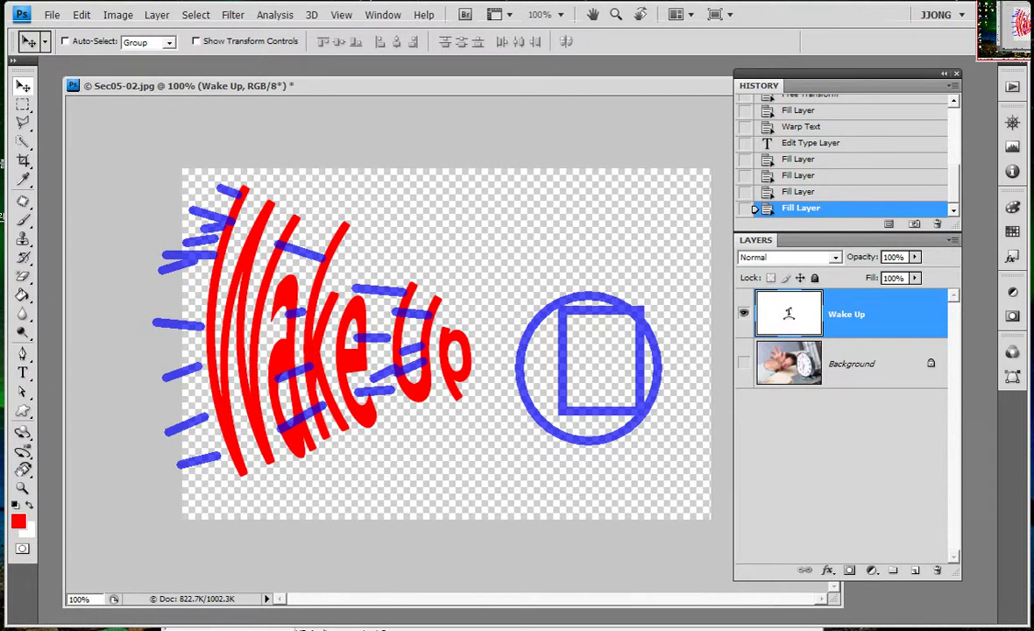
pyautogui.press('Escape')
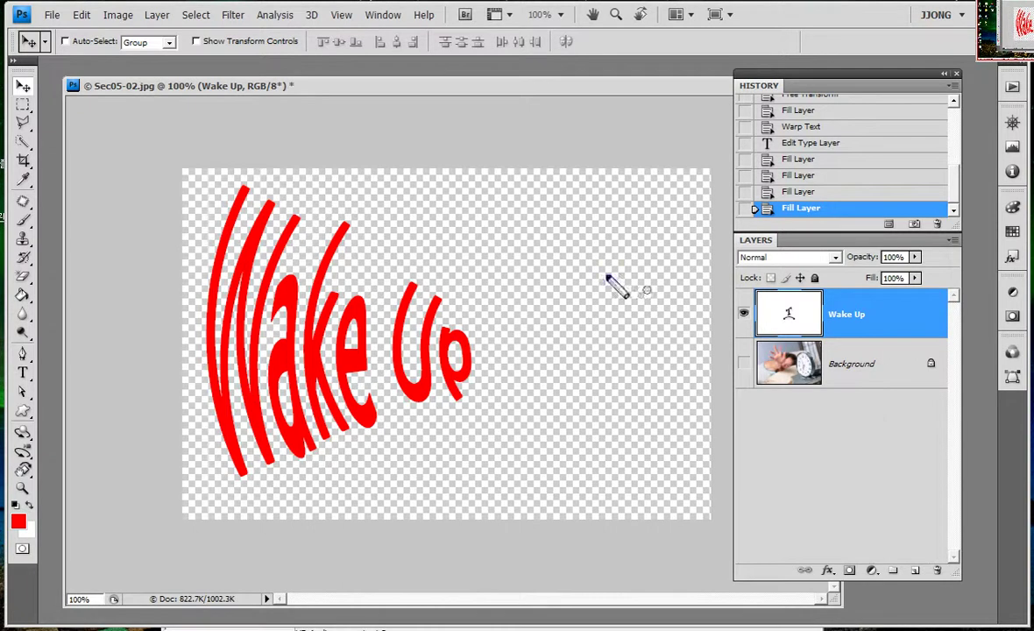
pyautogui.moveTo(716, 284)
pyautogui.mouseDown()
pyautogui.moveTo(878, 349)
pyautogui.moveTo(909, 342)
pyautogui.mouseUp()
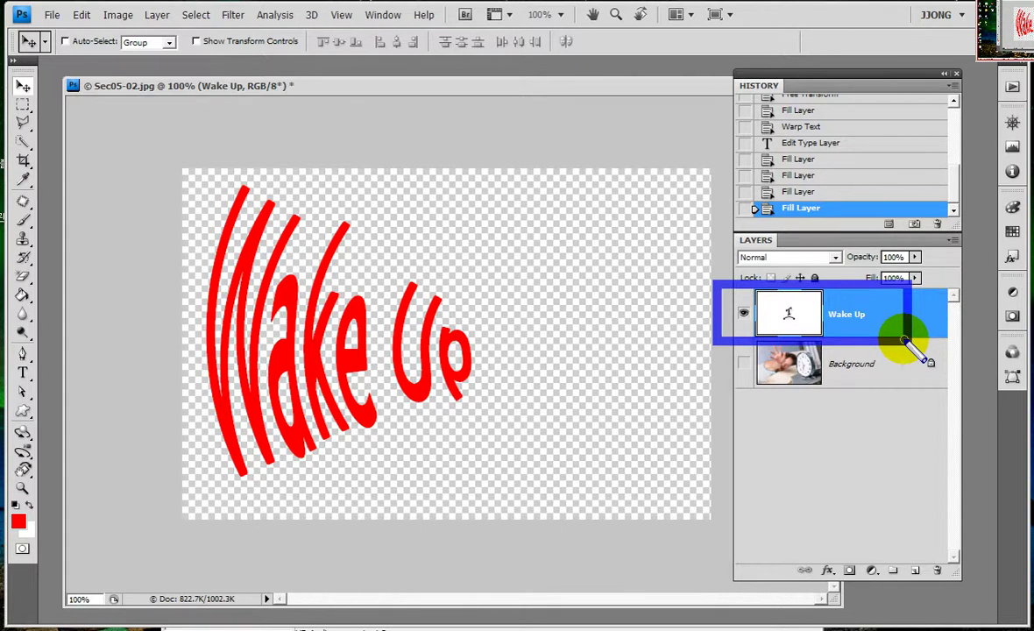
# Step: Duplicate the Wake Up layer with Ctrl+J, creating a Wake Up copy above it
pyautogui.moveTo(911, 343); pyautogui.dragTo(905, 344)
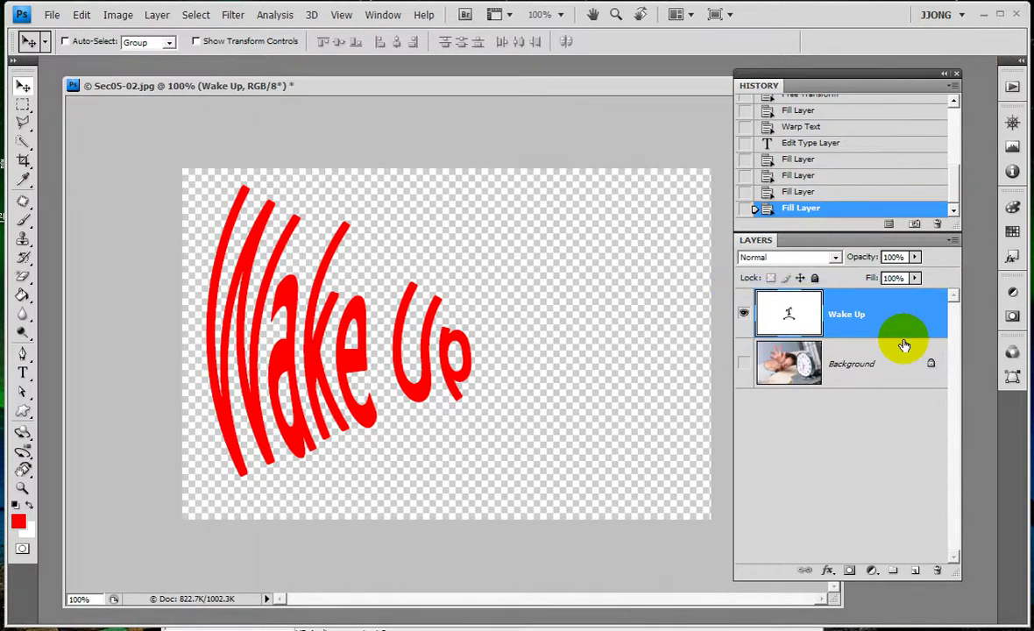
pyautogui.hotkey('ctrl', 'j')
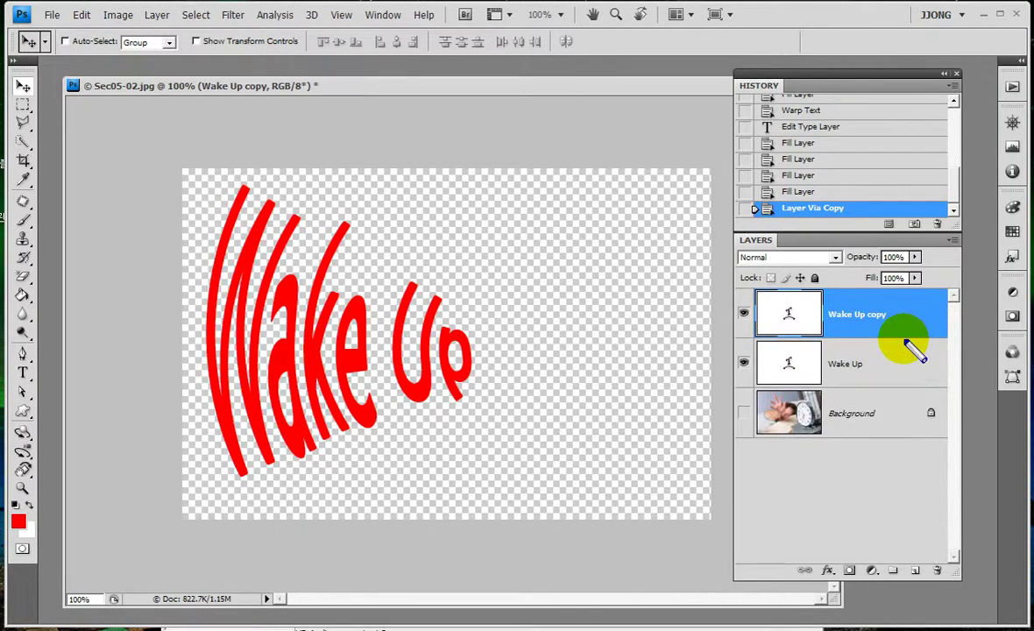
pyautogui.moveTo(788, 320); pyautogui.dragTo(927, 359)
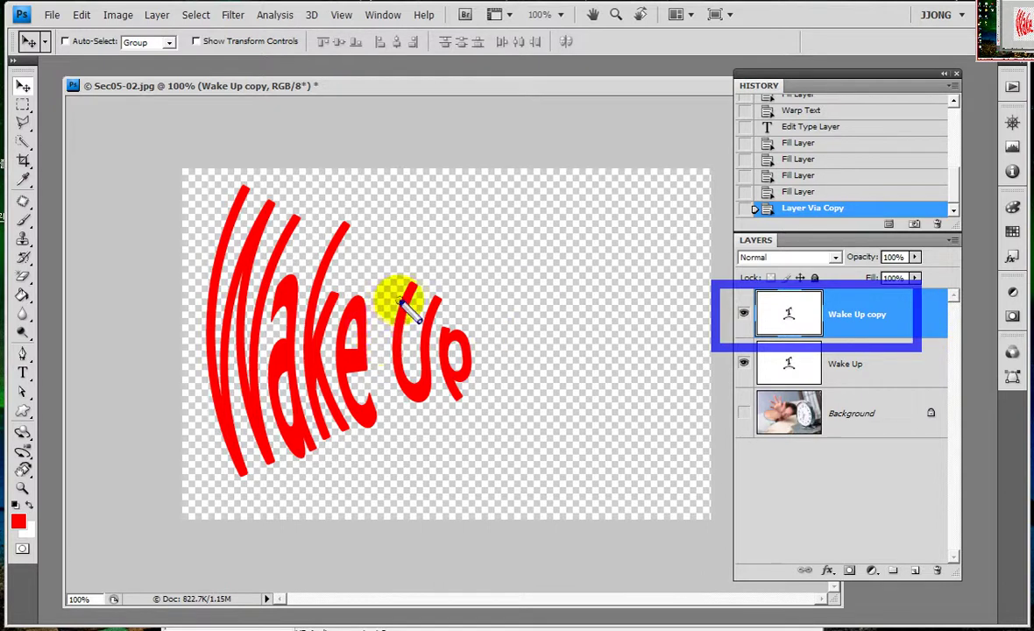
pyautogui.moveTo(417, 351); pyautogui.dragTo(466, 372)
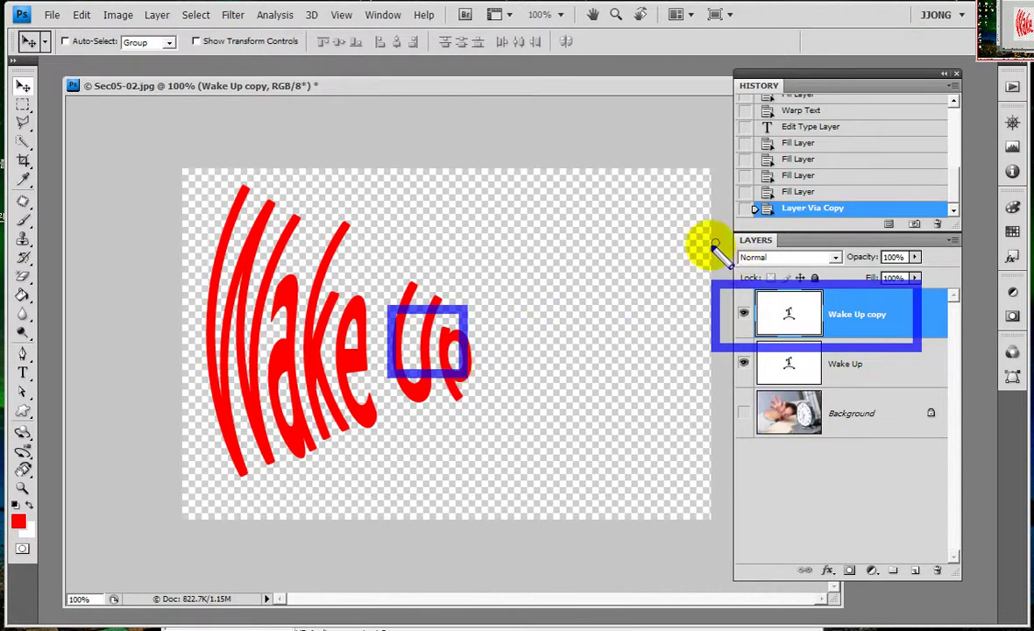
pyautogui.moveTo(715, 237); pyautogui.dragTo(875, 286)
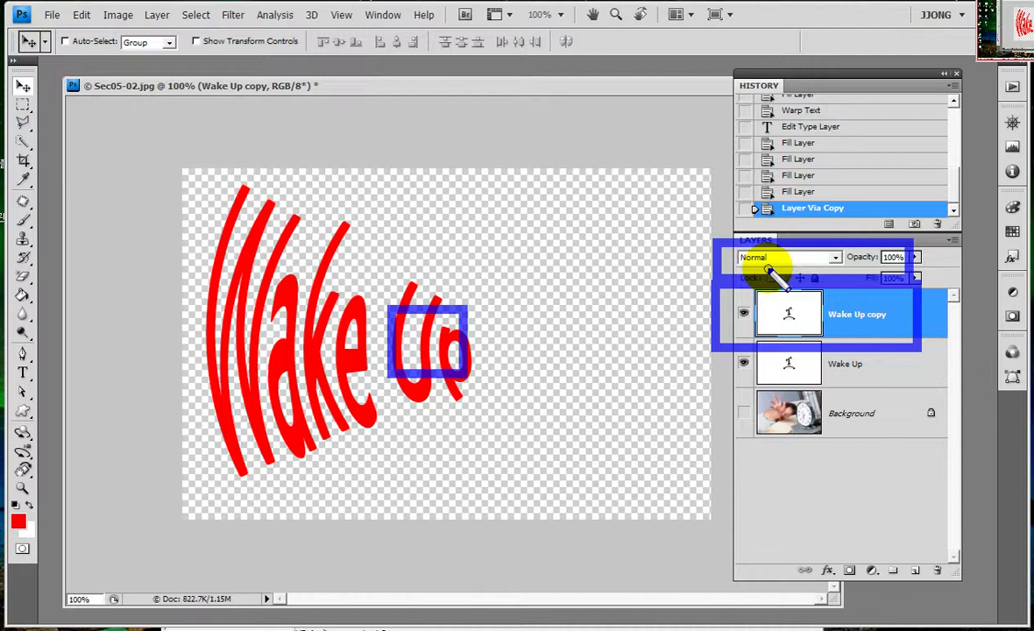
pyautogui.press('Escape')
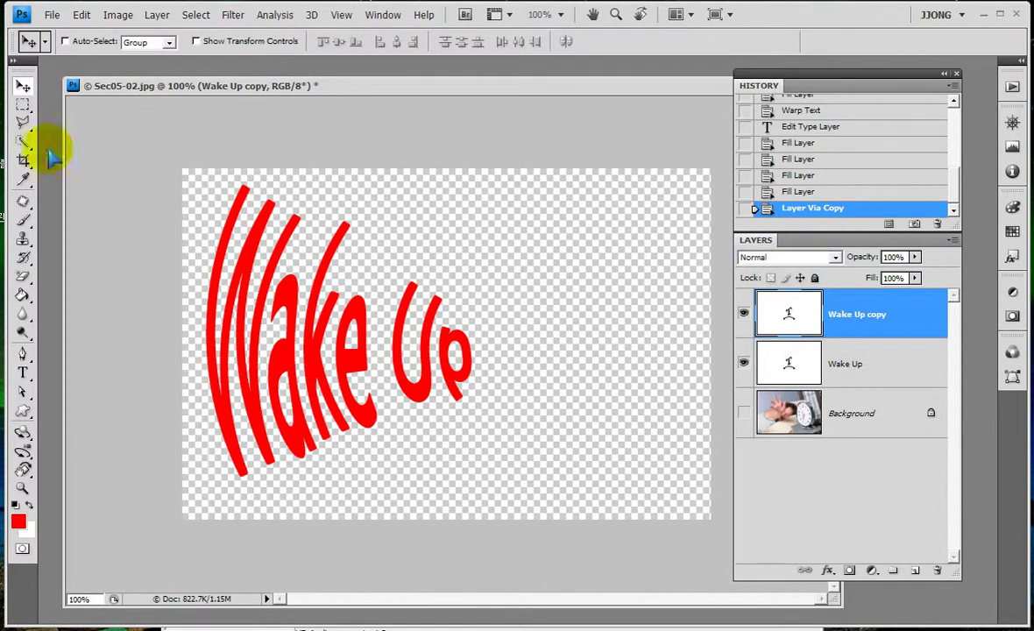
pyautogui.hotkey('ctrl', '2')
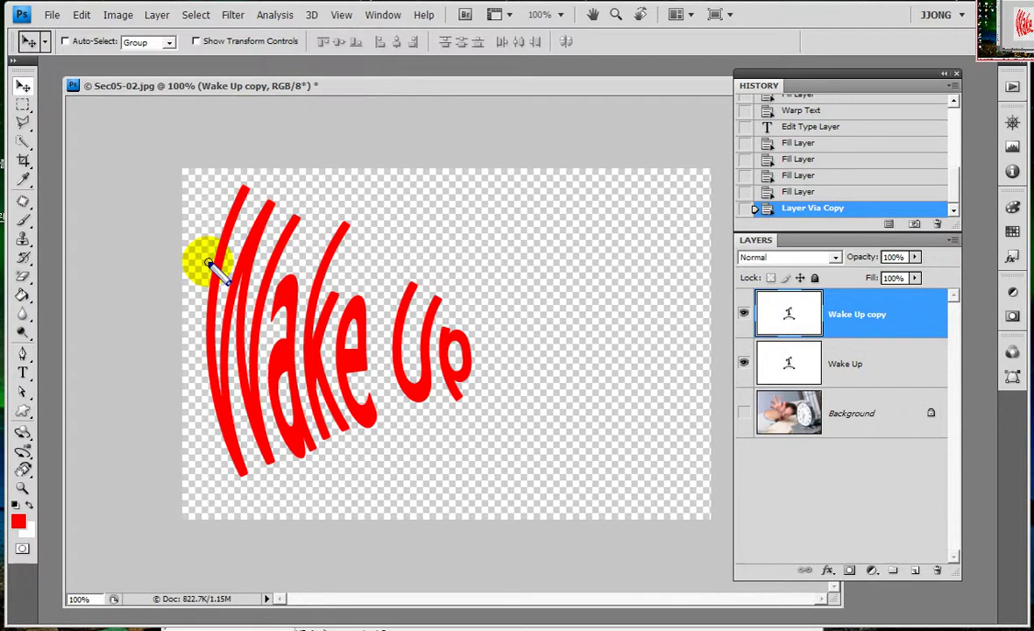
pyautogui.click(854, 296)
pyautogui.moveTo(849, 296); pyautogui.dragTo(887, 331)
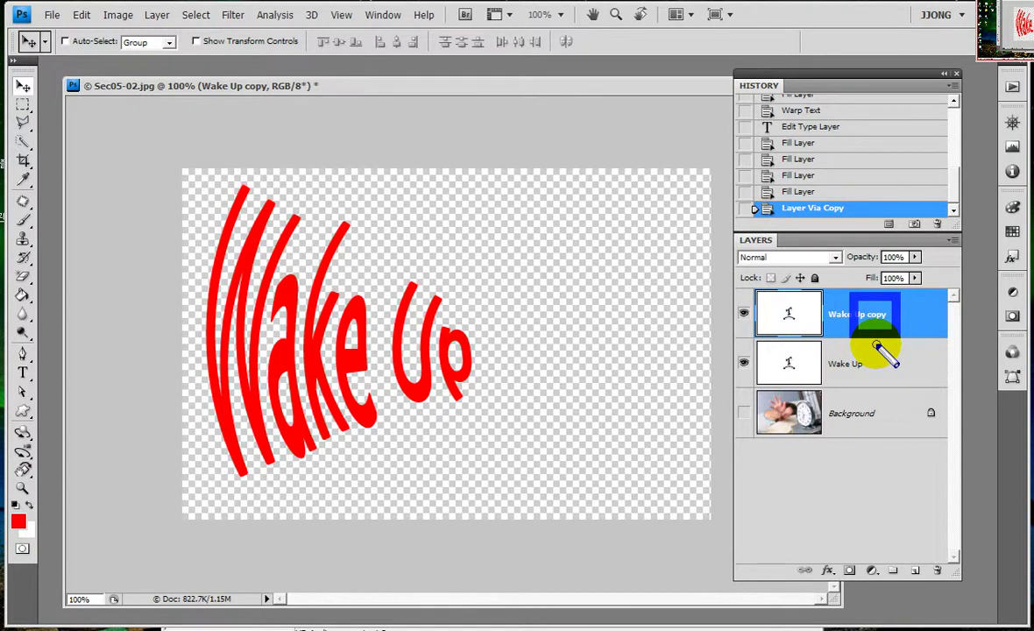
pyautogui.press('Escape')
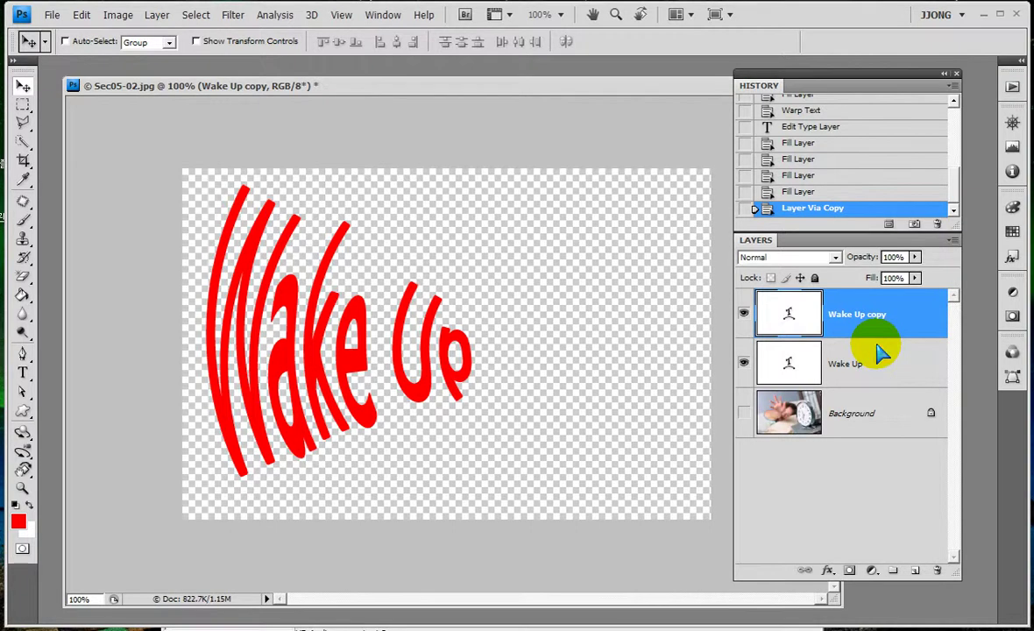
# Step: Hide the original Wake Up text layer so only the Wake Up copy stays visible
pyautogui.click(743, 363)
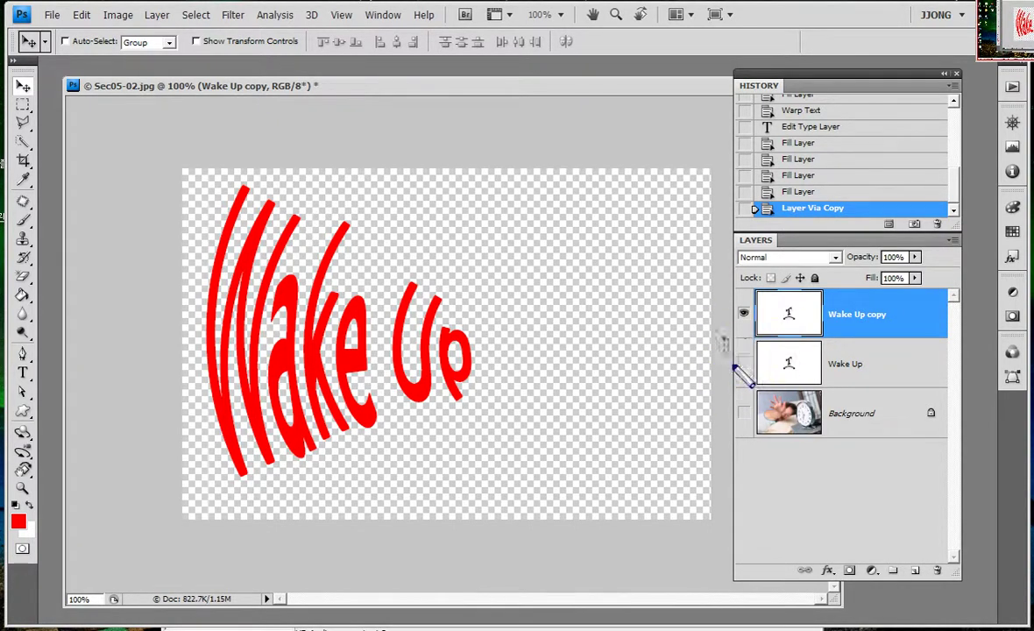
pyautogui.moveTo(721, 337); pyautogui.dragTo(762, 446)
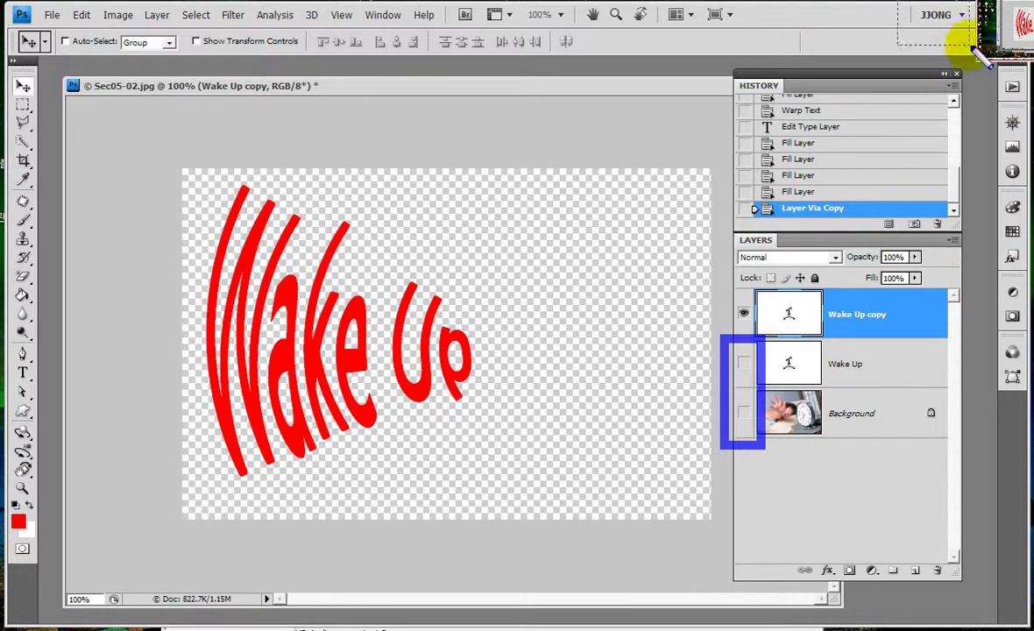
pyautogui.moveTo(895, 3); pyautogui.dragTo(967, 47)
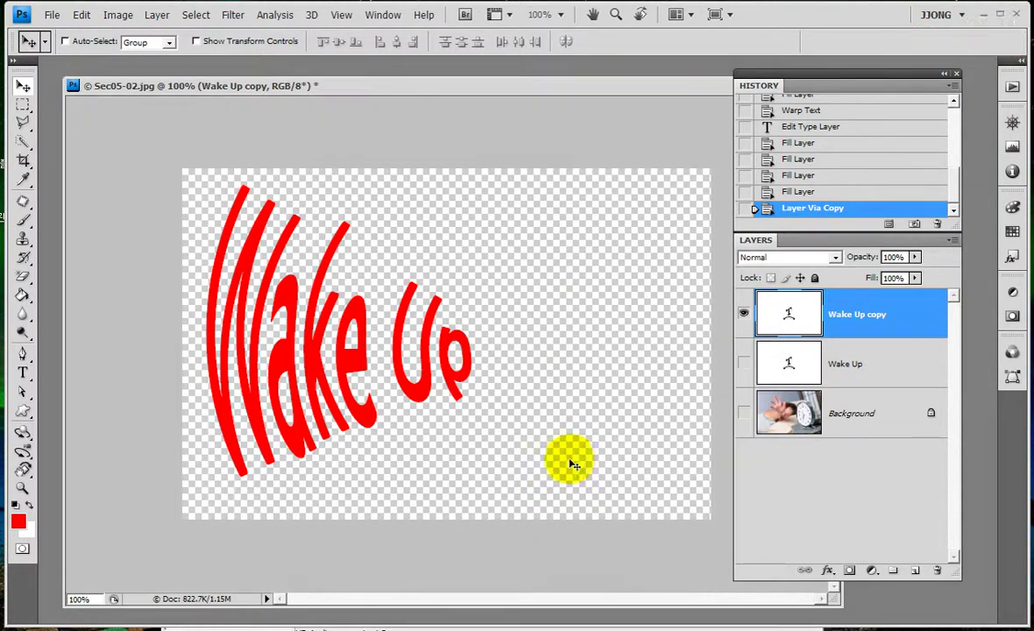
pyautogui.moveTo(720, 278)
pyautogui.mouseDown()
pyautogui.moveTo(766, 465)
pyautogui.moveTo(766, 448)
pyautogui.mouseUp()
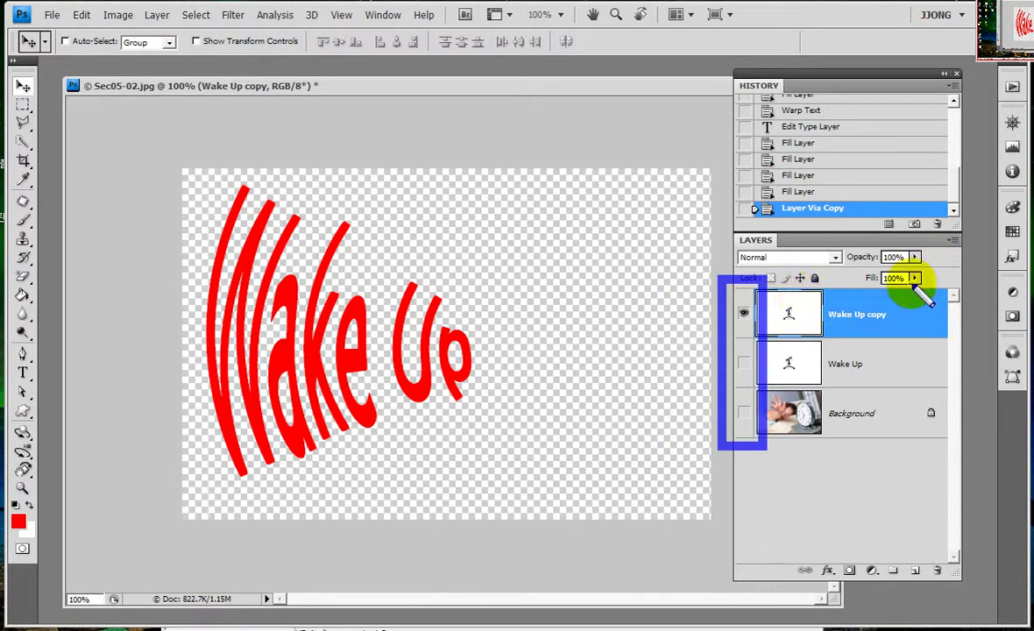
pyautogui.moveTo(756, 282); pyautogui.dragTo(917, 339)
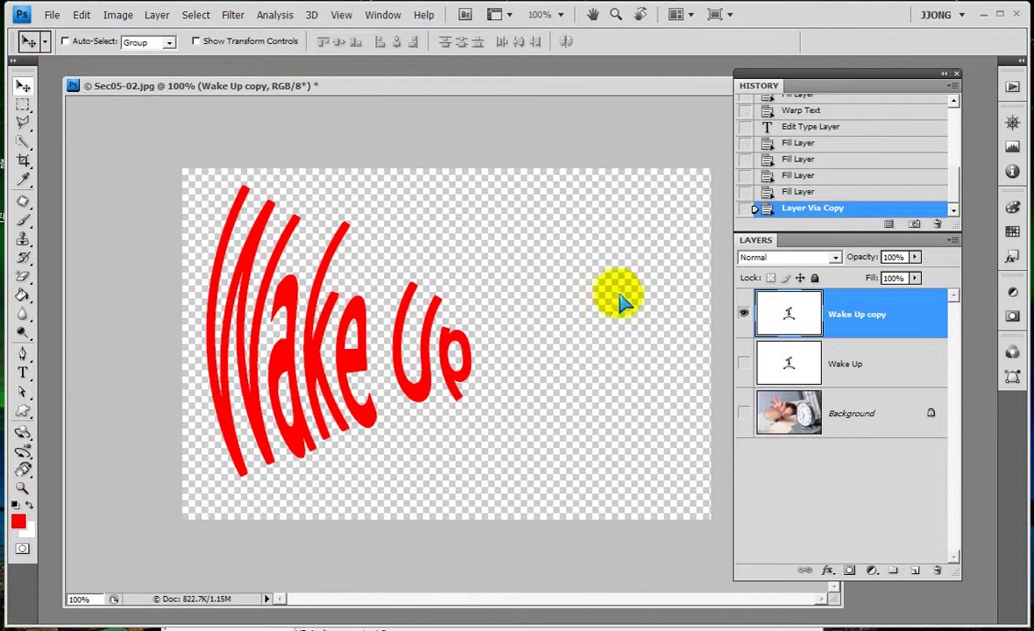
pyautogui.click(624, 321)
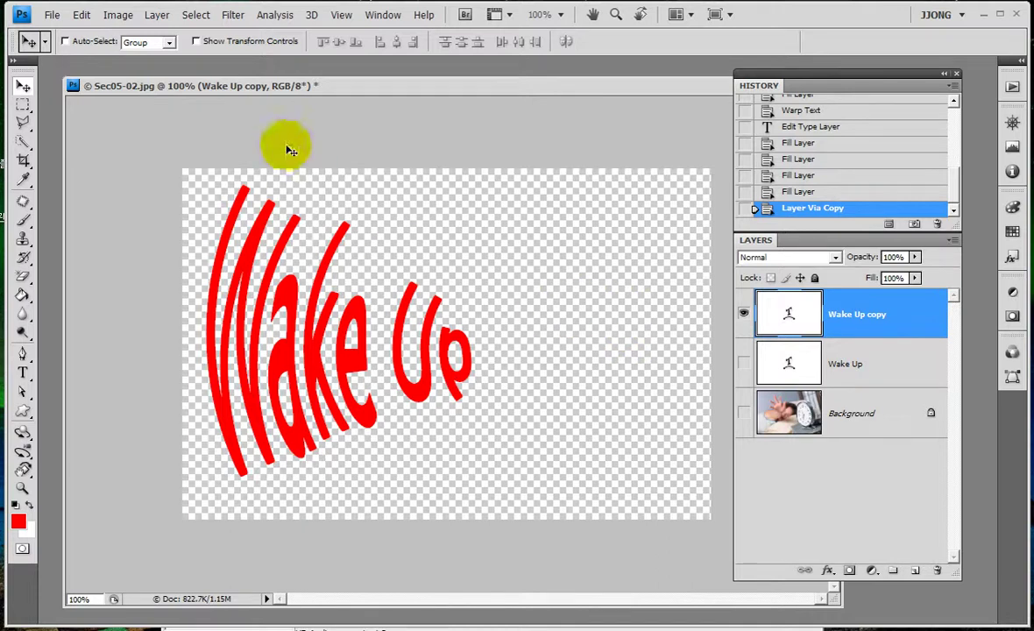
# Step: Rasterize the Wake Up copy type layer into a plain pixel layer
pyautogui.click(857, 321)
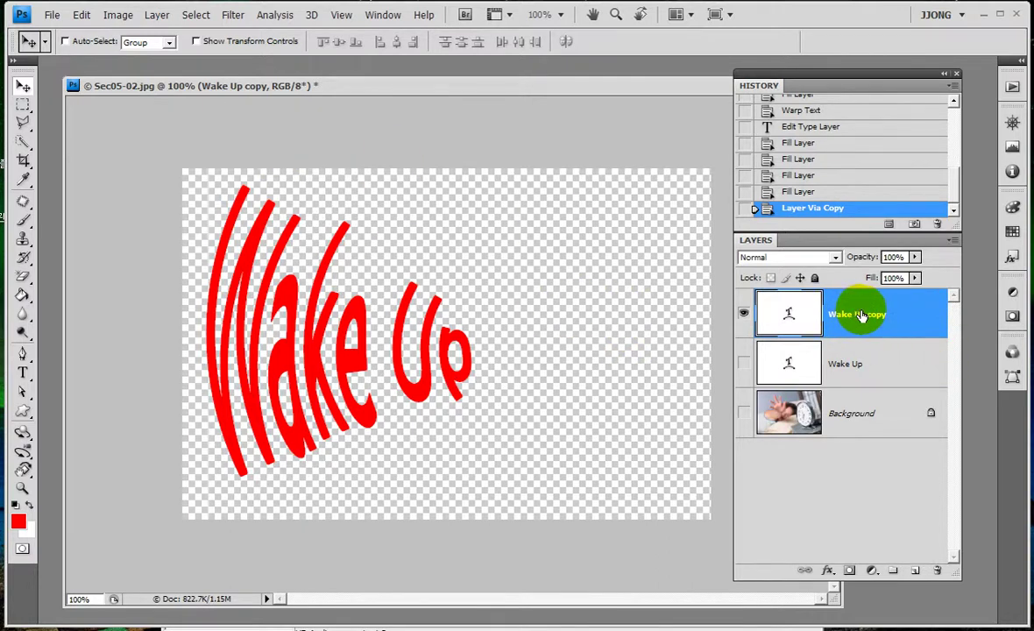
pyautogui.rightClick(861, 315)
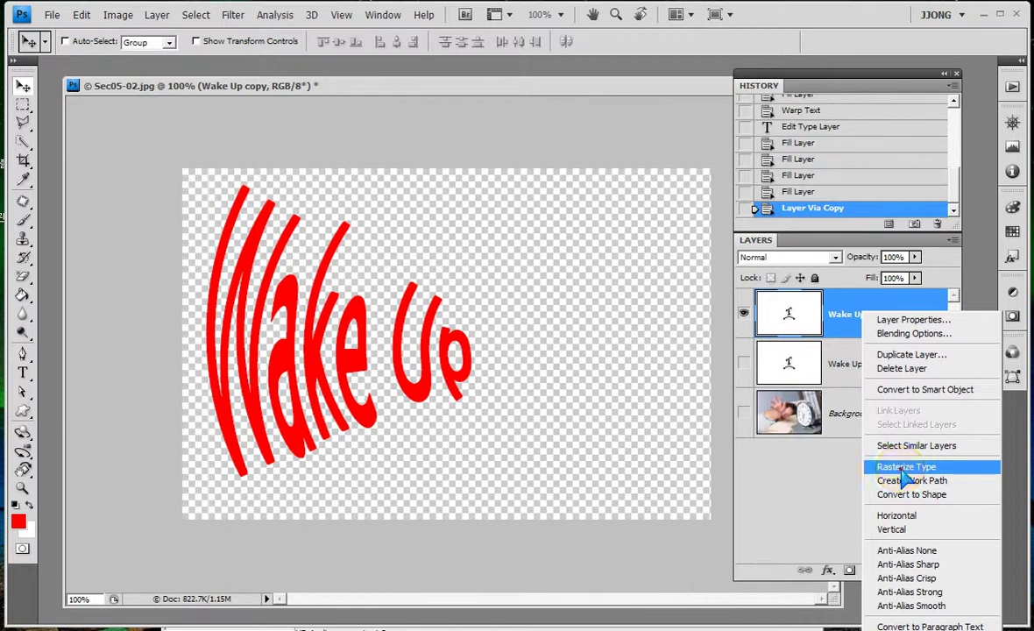
pyautogui.click(904, 469)
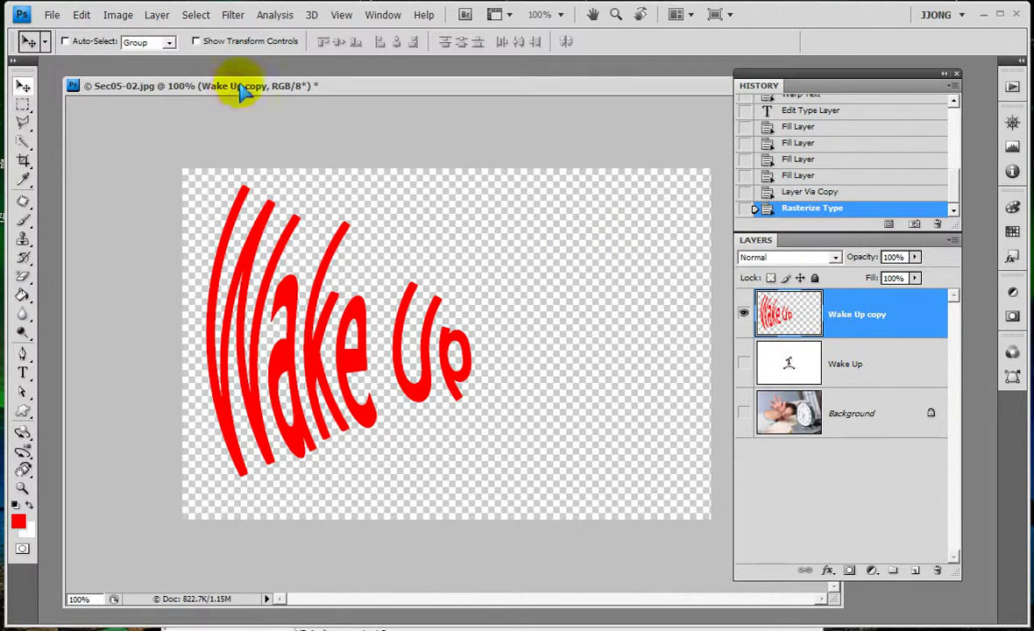
# Step: Start a Motion Blur on the Wake Up copy, tilting the angle to -11°
pyautogui.click(235, 18)
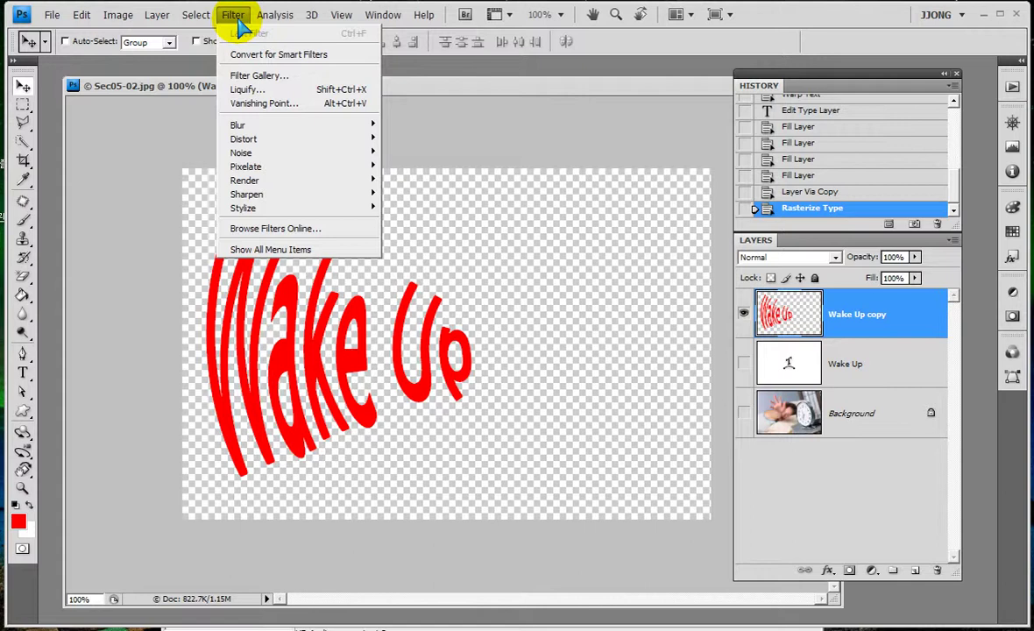
pyautogui.moveTo(254, 124)
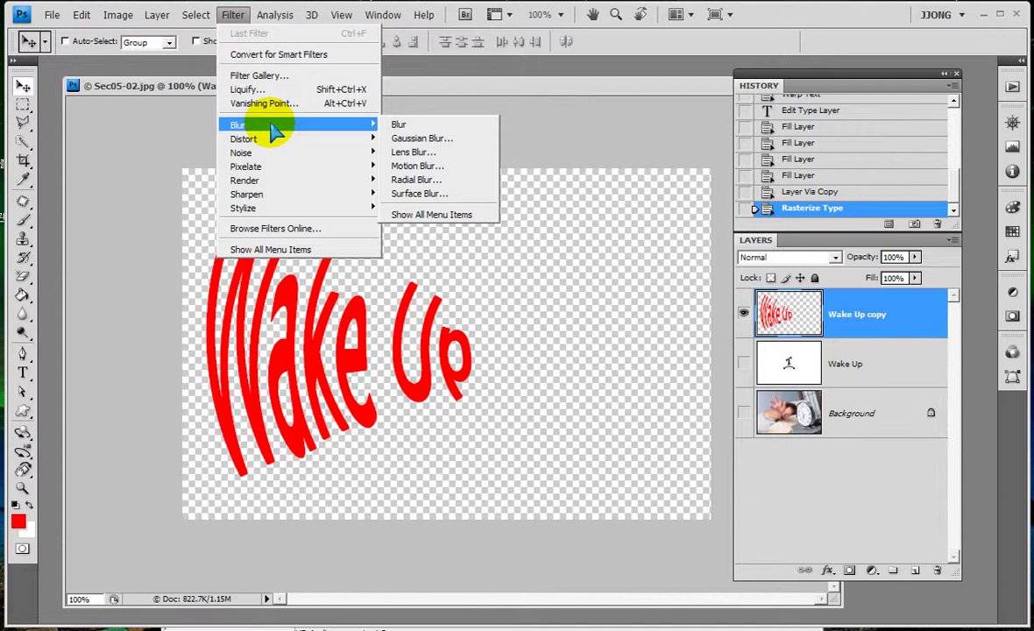
pyautogui.click(453, 168)
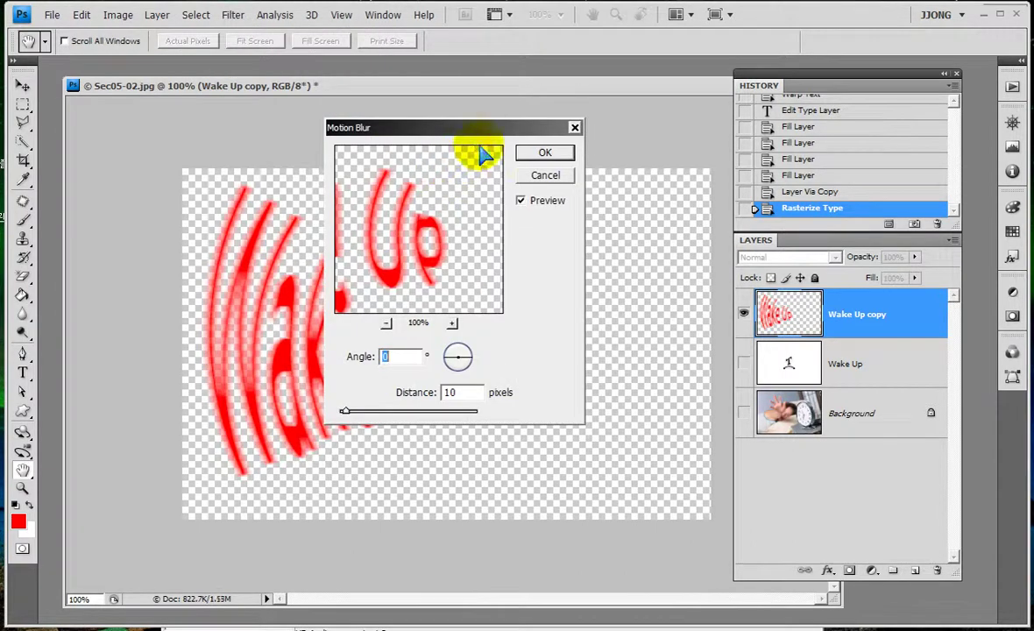
pyautogui.moveTo(489, 131); pyautogui.dragTo(686, 134)
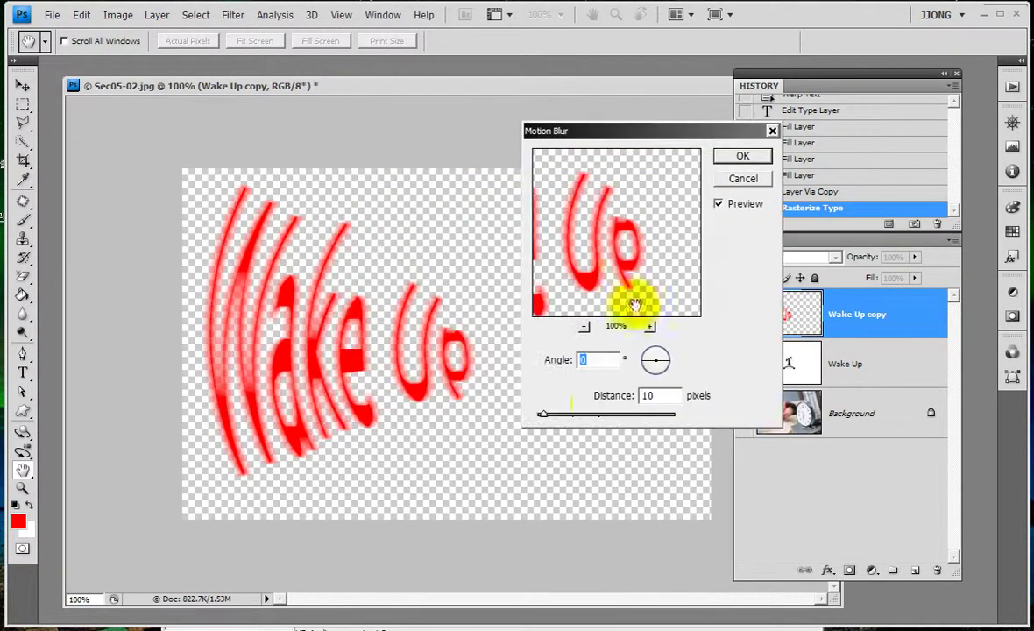
pyautogui.moveTo(663, 362); pyautogui.dragTo(667, 362)
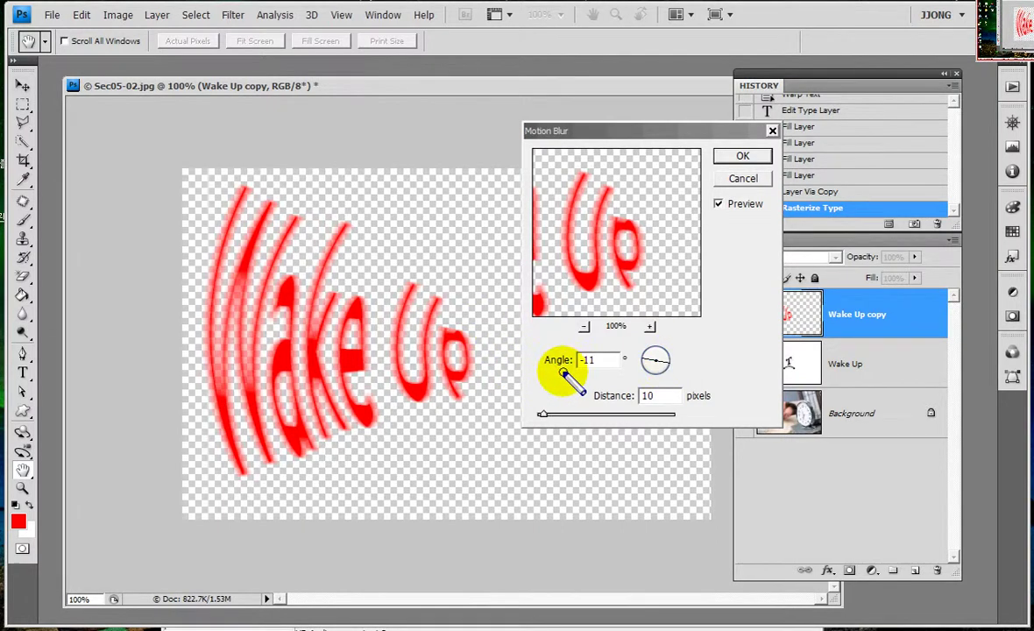
pyautogui.moveTo(143, 356); pyautogui.dragTo(537, 357)
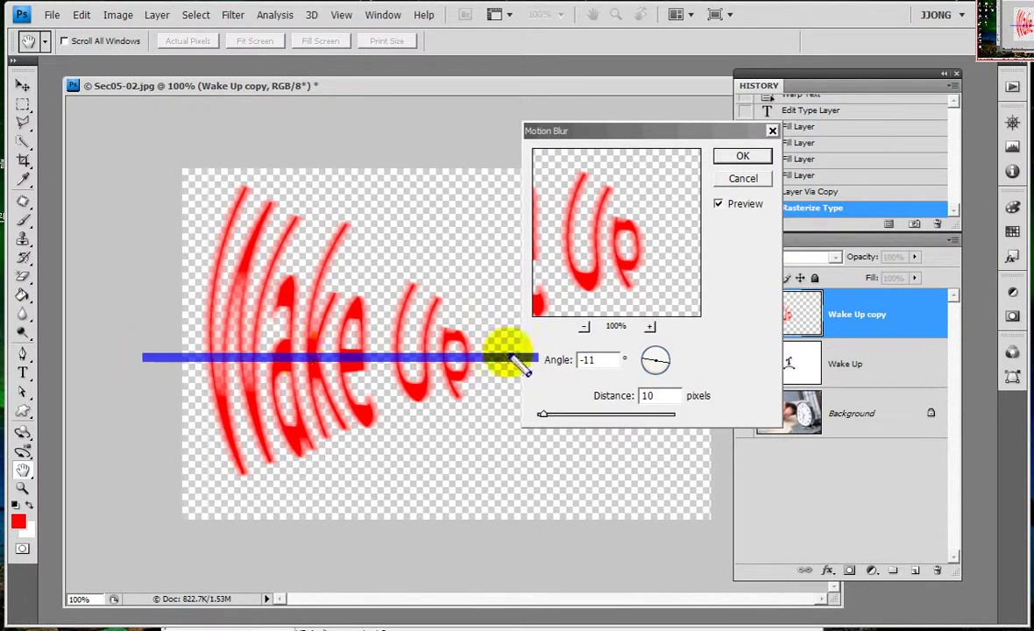
pyautogui.moveTo(270, 341); pyautogui.dragTo(538, 362)
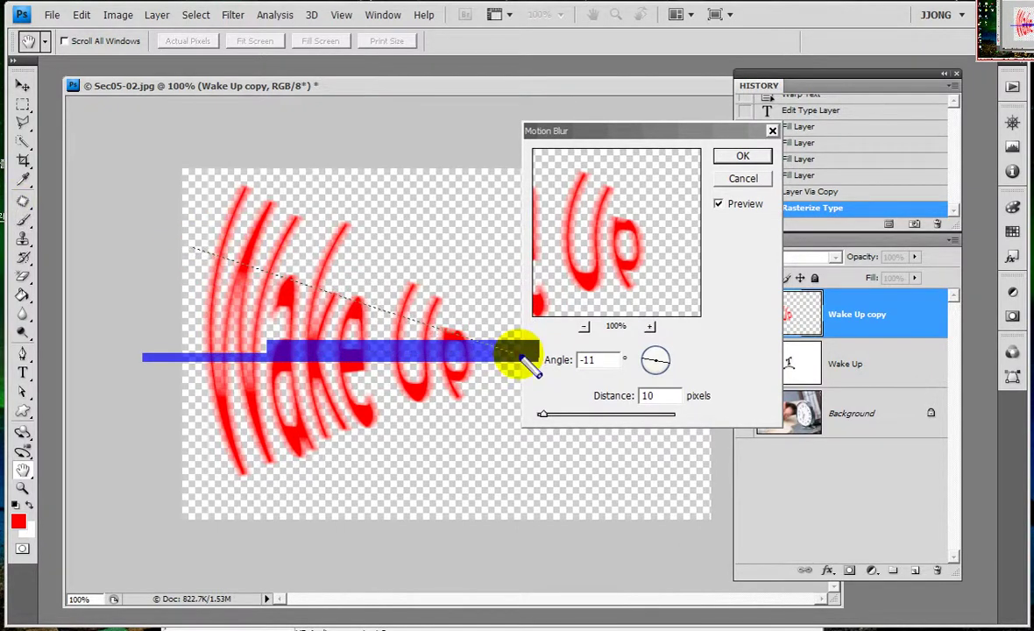
pyautogui.moveTo(191, 249); pyautogui.dragTo(527, 361)
pyautogui.moveTo(191, 283); pyautogui.dragTo(480, 341)
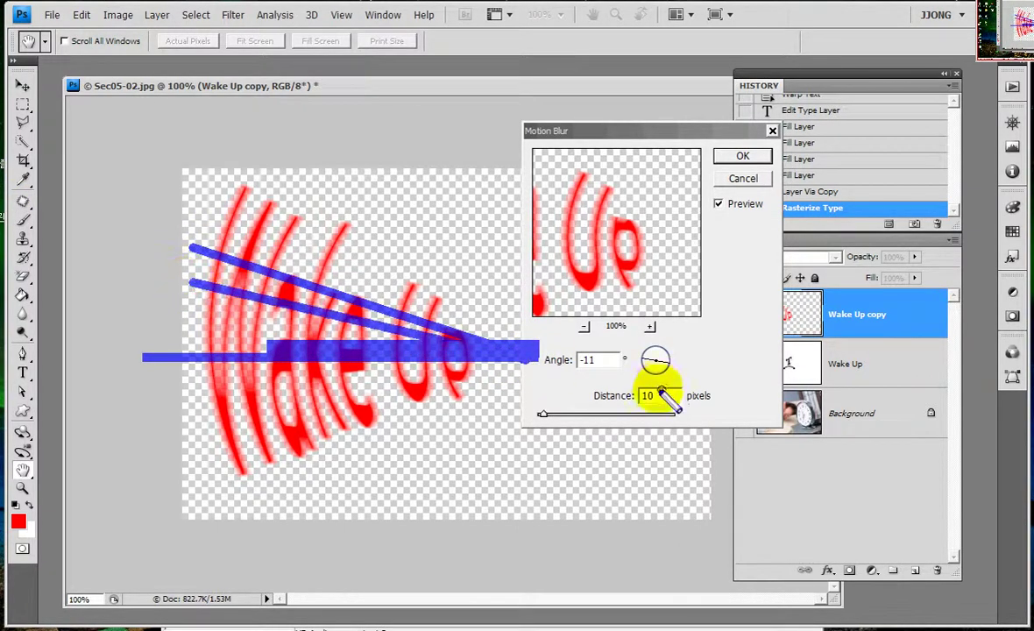
pyautogui.moveTo(692, 292); pyautogui.dragTo(658, 379)
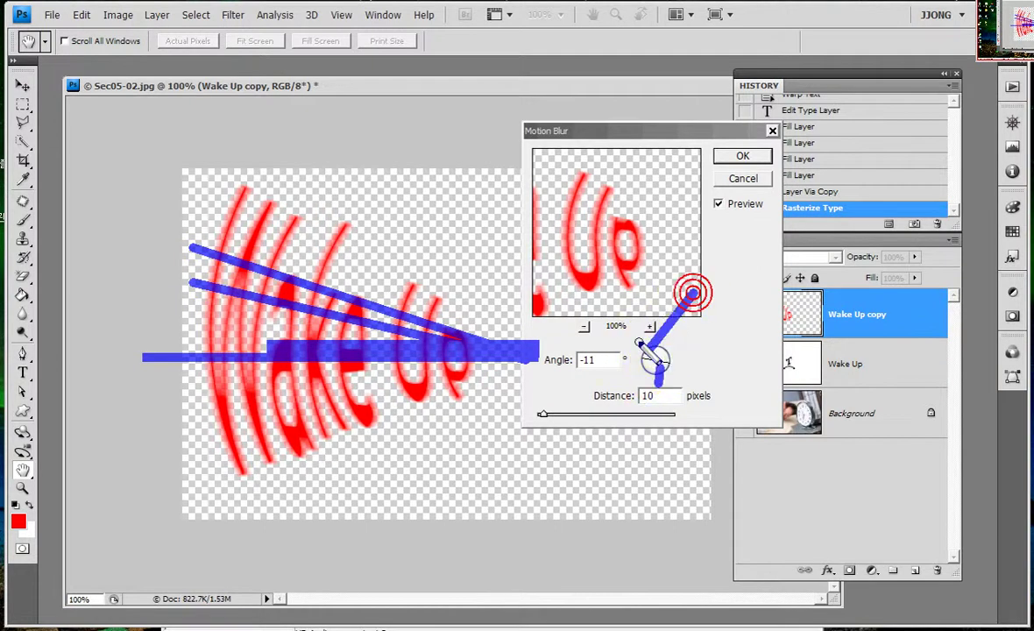
pyautogui.press('Escape')
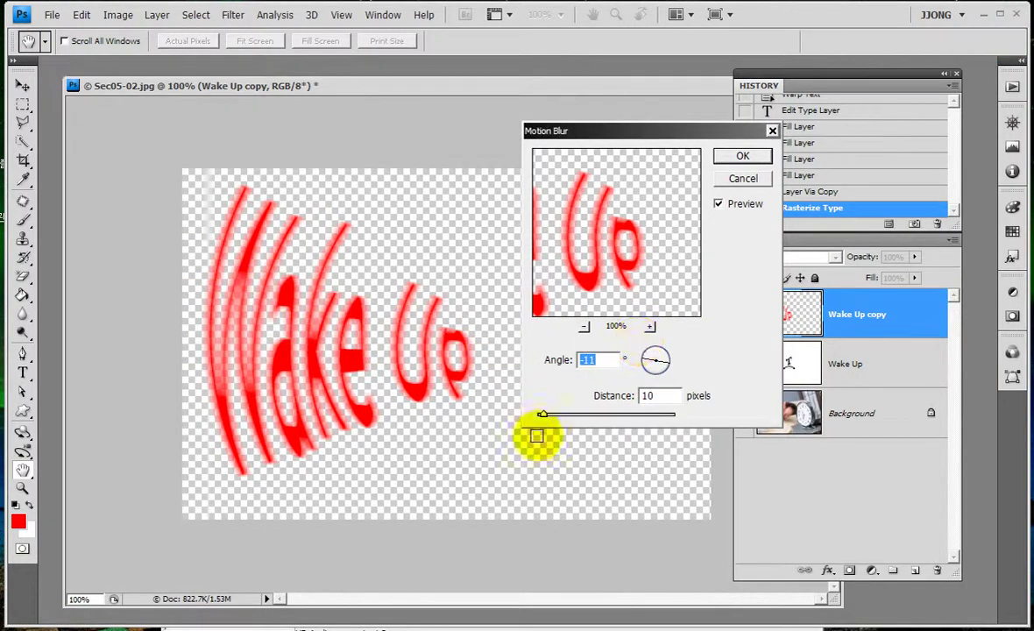
# Step: Set the motion blur distance to 26 pixels and apply the filter
pyautogui.moveTo(552, 421); pyautogui.dragTo(560, 422)
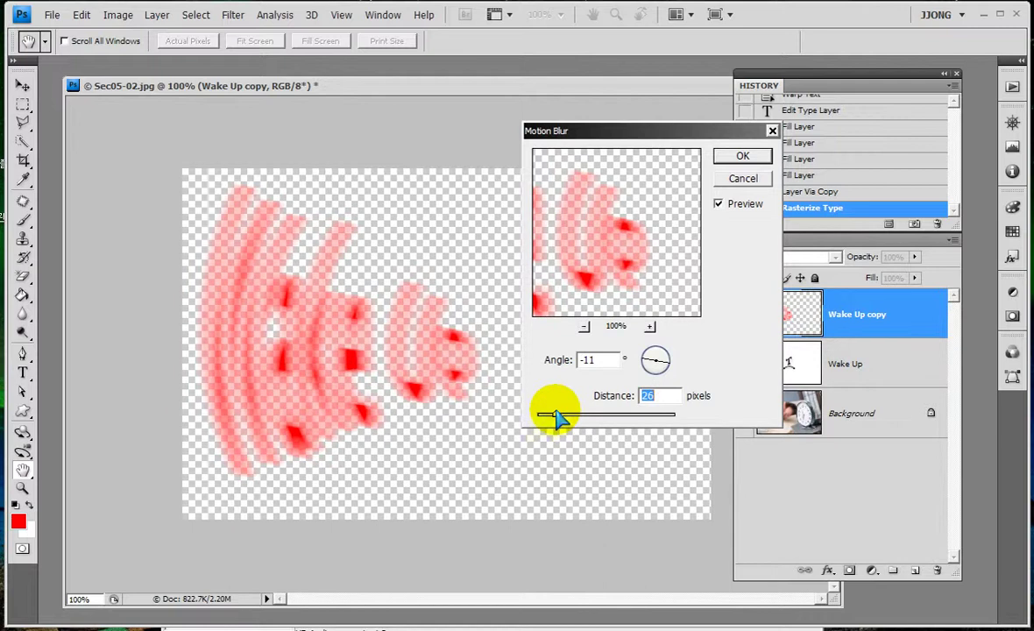
pyautogui.click(558, 420)
pyautogui.moveTo(558, 421); pyautogui.dragTo(556, 411)
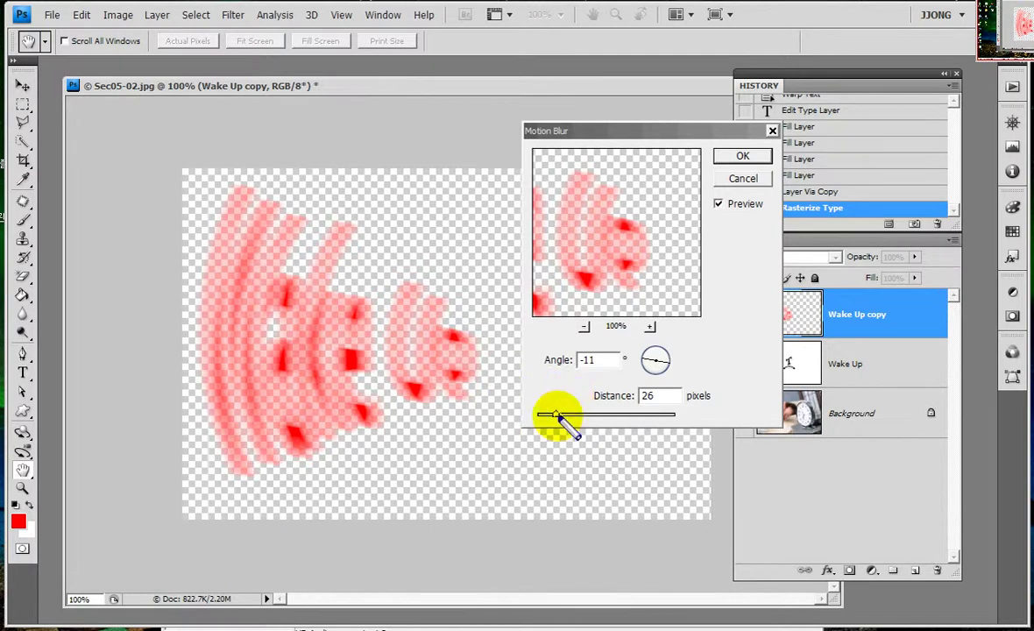
pyautogui.click(472, 413)
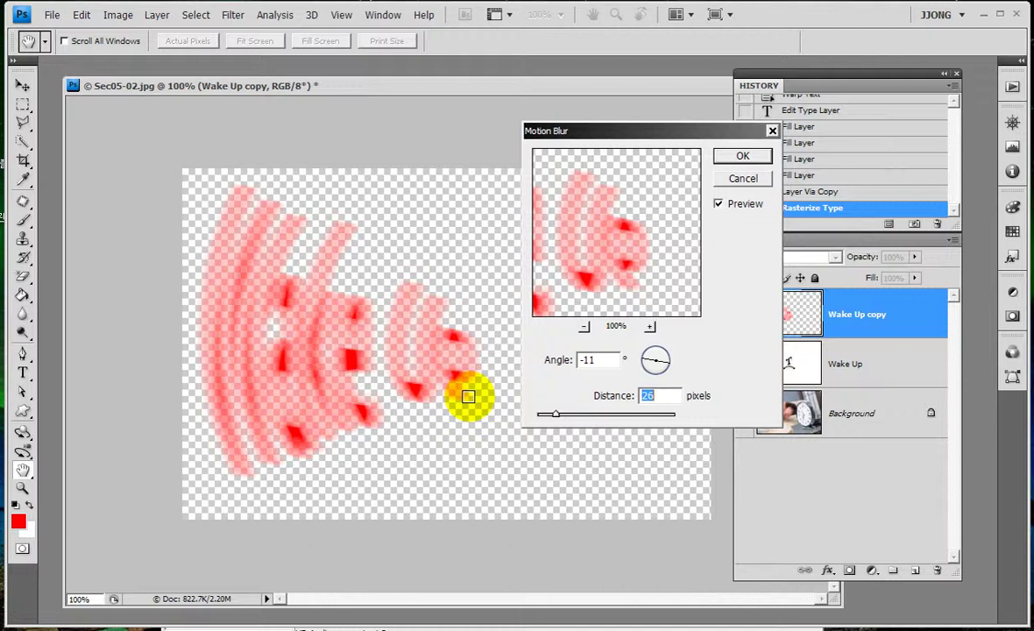
pyautogui.click(745, 158)
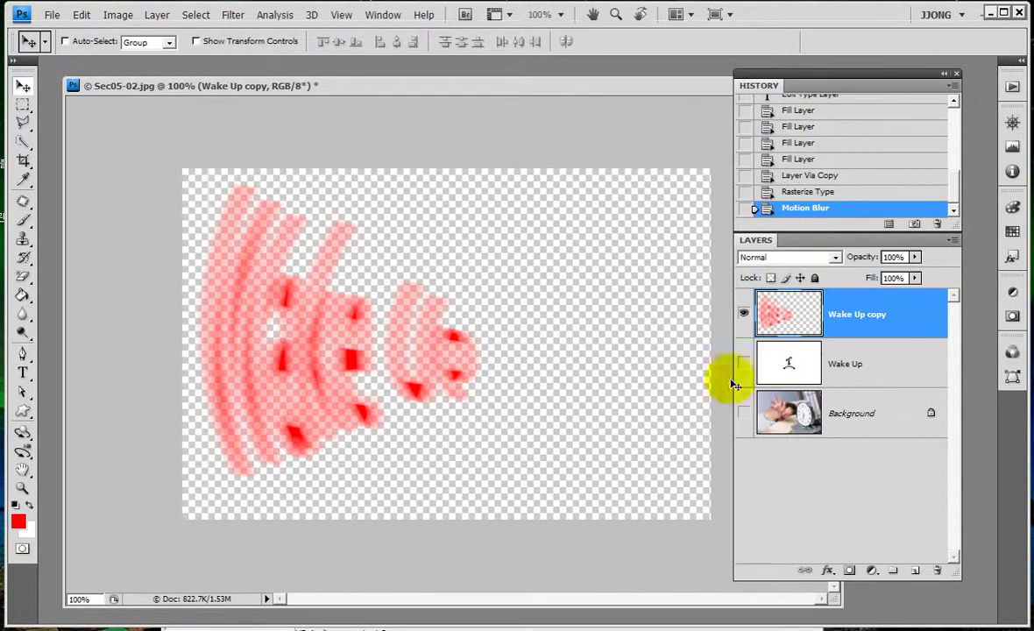
# Step: Undo the first blur via History and show the Wake Up text and clock photo
pyautogui.click(742, 363)
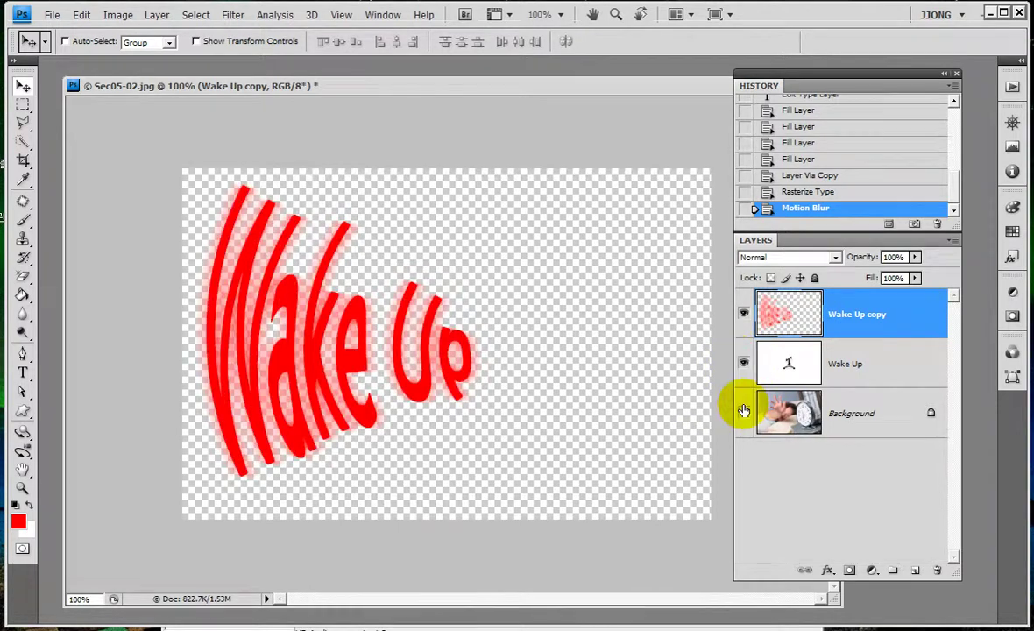
pyautogui.click(743, 411)
pyautogui.click(743, 412)
pyautogui.click(742, 413)
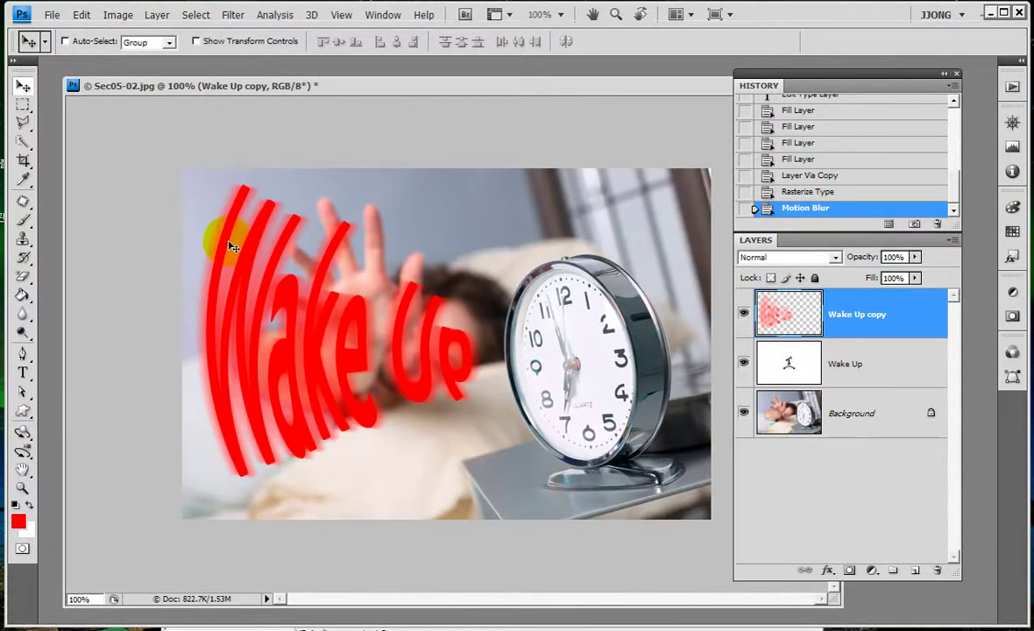
pyautogui.click(827, 193)
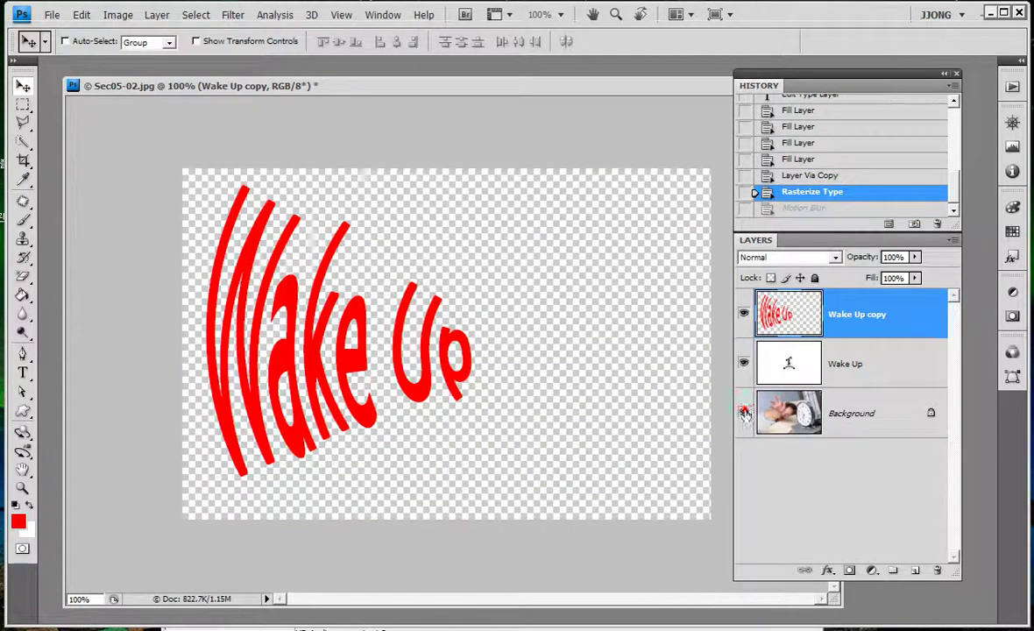
pyautogui.click(744, 412)
# Step: Reapply Motion Blur to the copy at -25° angle and 98 pixels distance
pyautogui.click(232, 14)
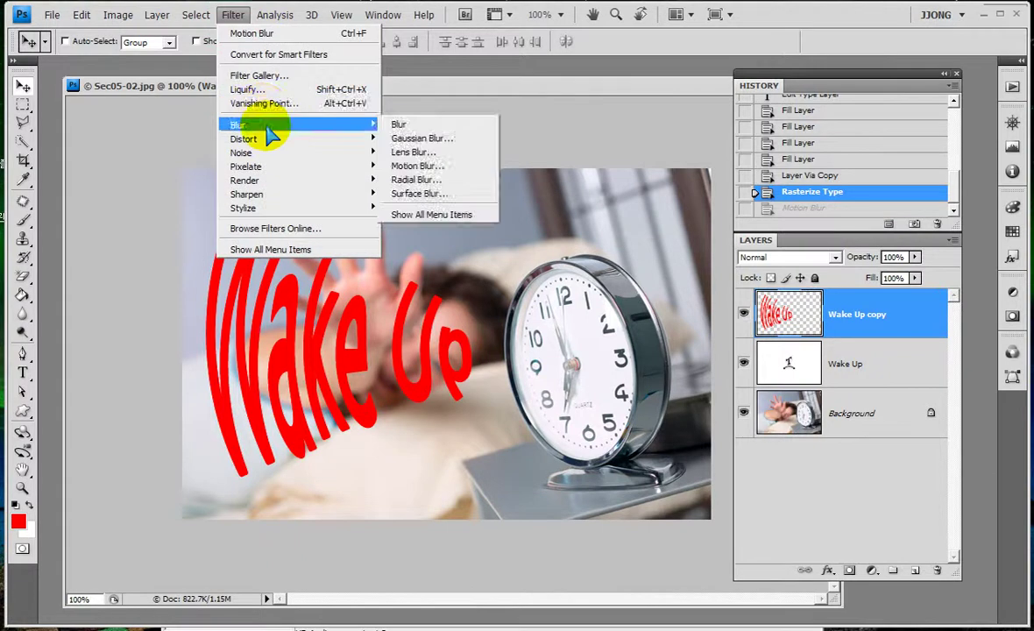
pyautogui.click(438, 166)
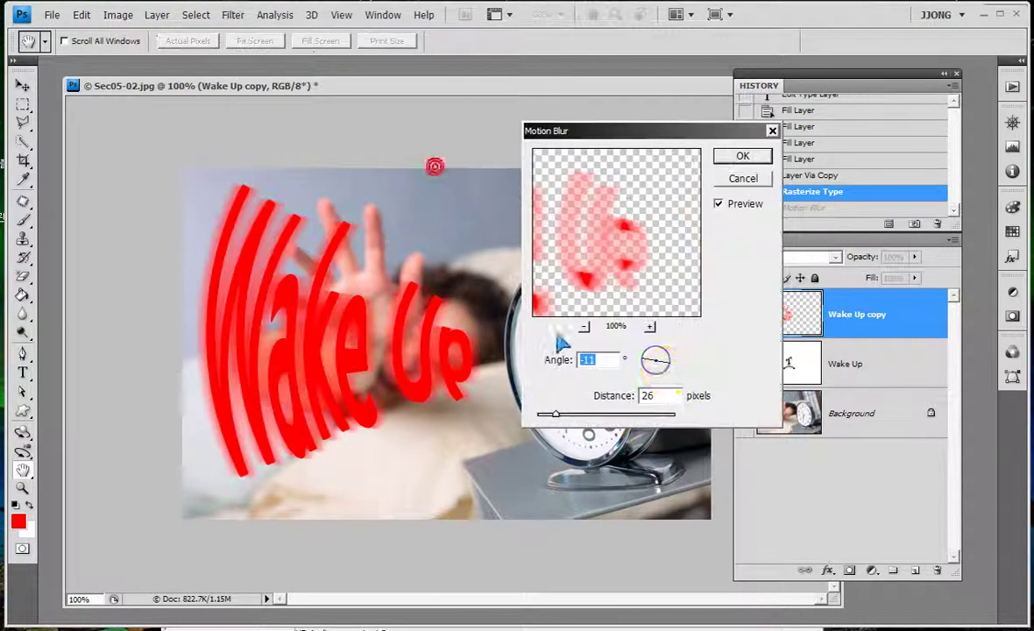
pyautogui.moveTo(555, 414); pyautogui.dragTo(599, 422)
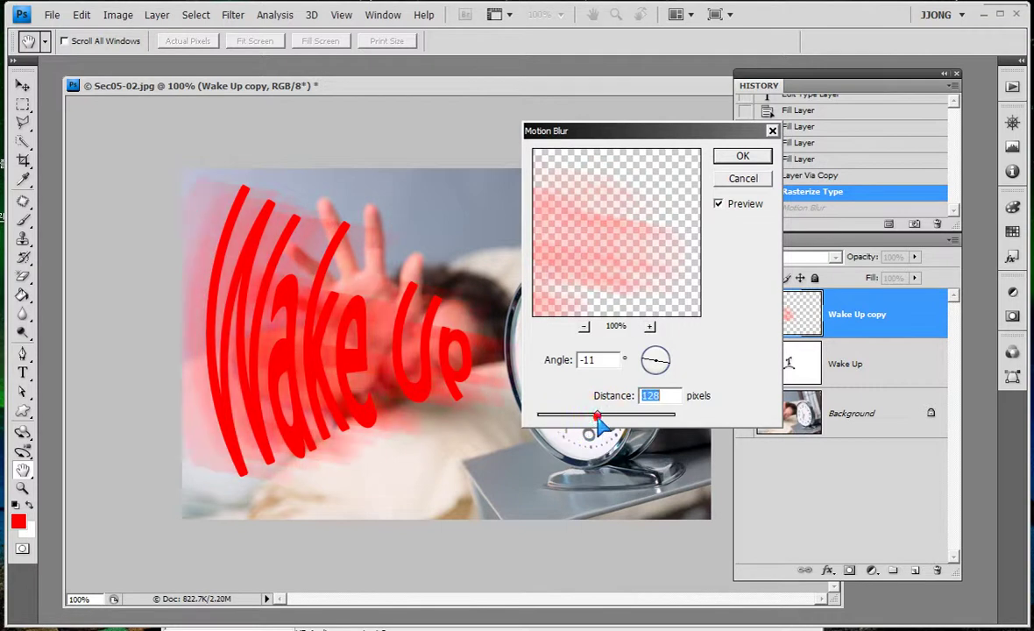
pyautogui.moveTo(597, 421)
pyautogui.mouseDown()
pyautogui.moveTo(610, 423)
pyautogui.moveTo(598, 421)
pyautogui.mouseUp()
pyautogui.moveTo(666, 366); pyautogui.dragTo(664, 365)
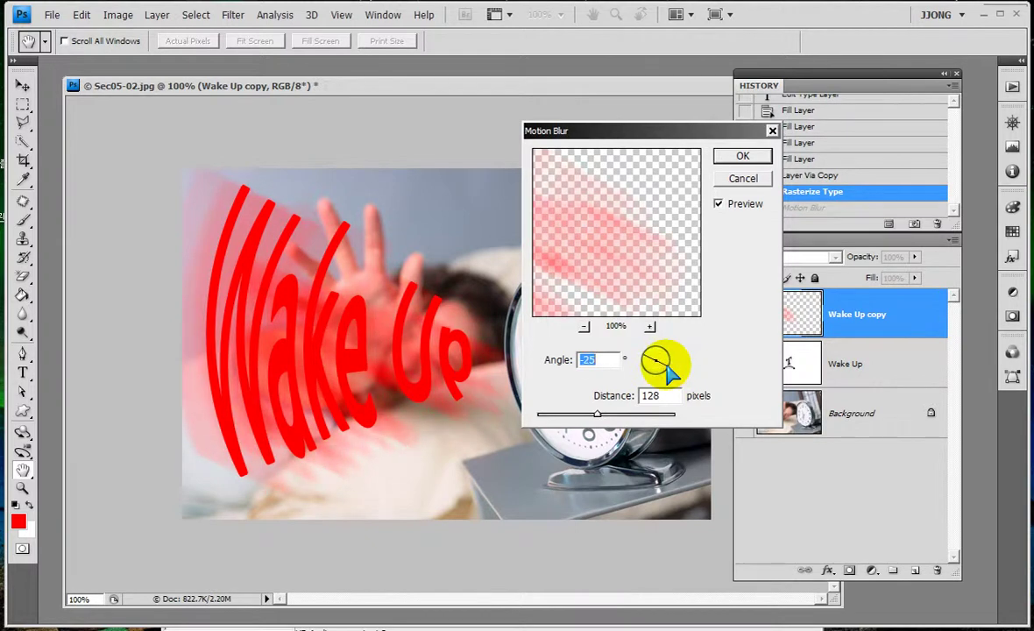
pyautogui.moveTo(604, 418); pyautogui.dragTo(592, 417)
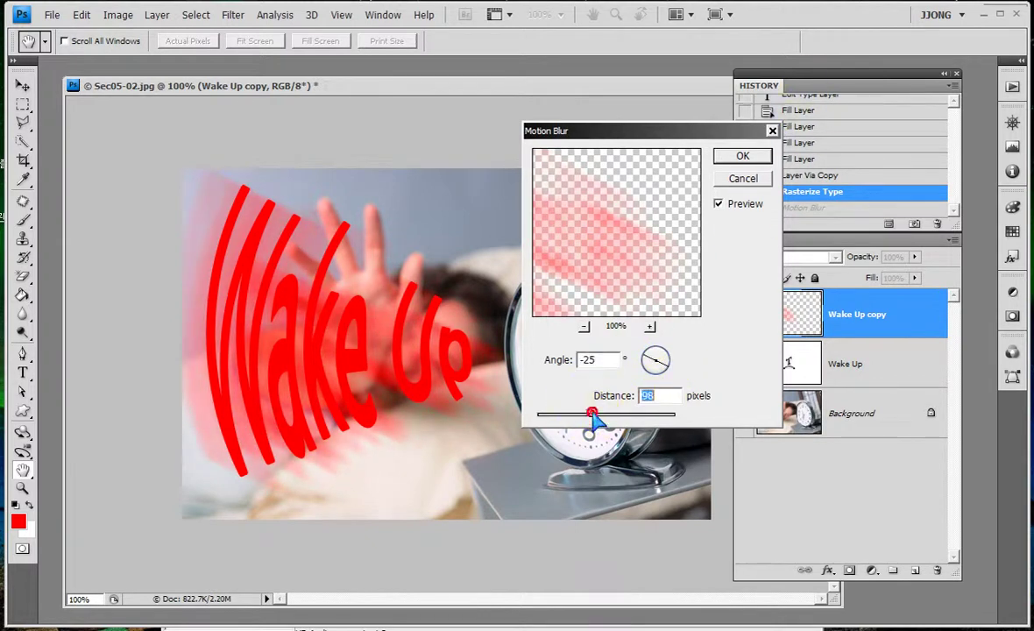
pyautogui.click(743, 158)
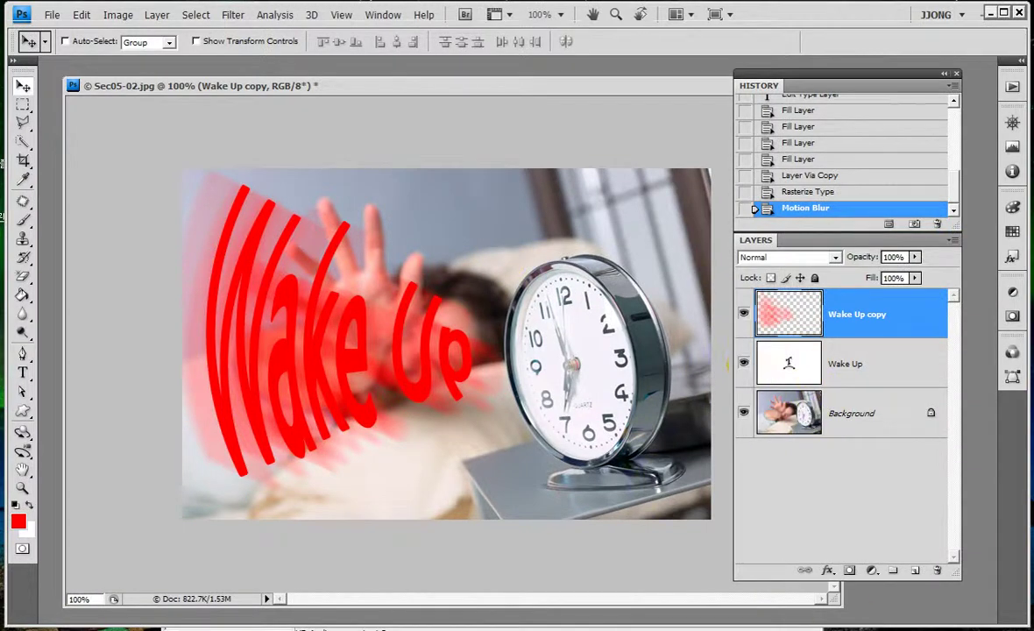
# Step: Briefly hide the sharp text and photo to inspect the blur, then show them again
pyautogui.click(743, 364)
pyautogui.click(743, 413)
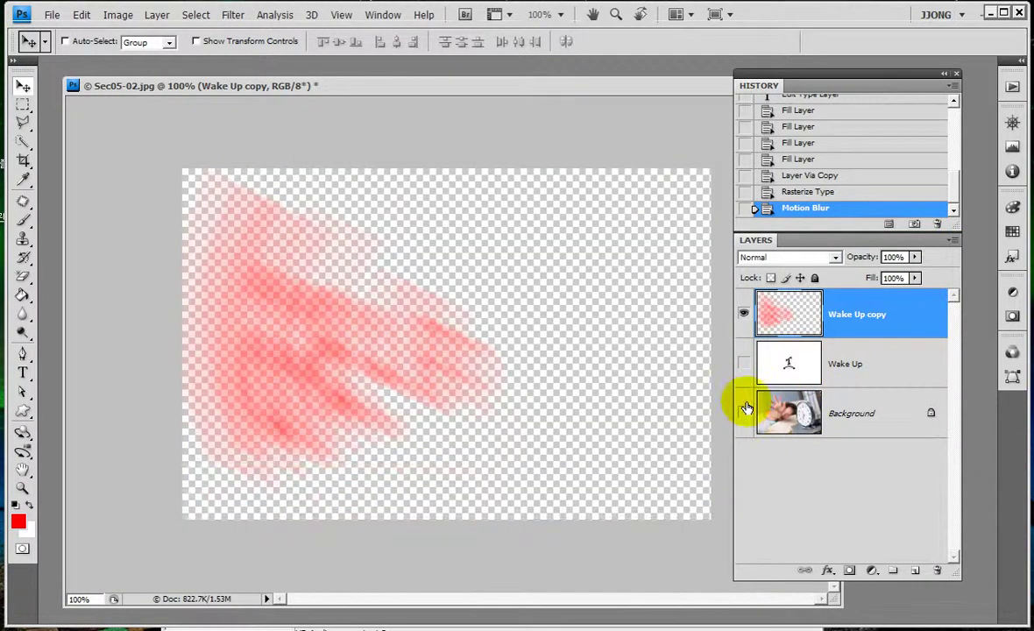
pyautogui.click(743, 364)
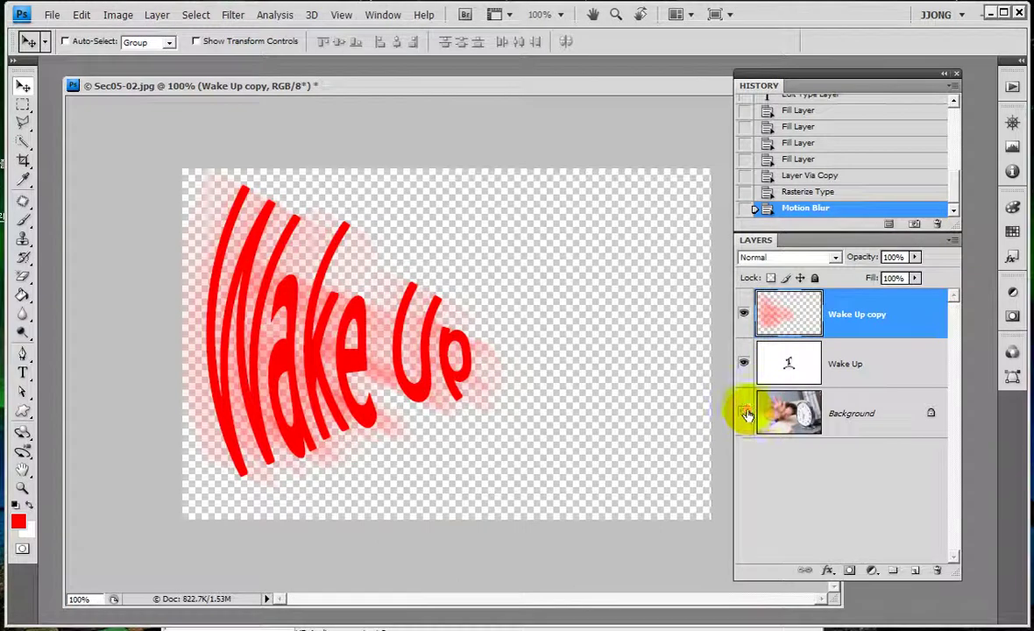
pyautogui.click(743, 413)
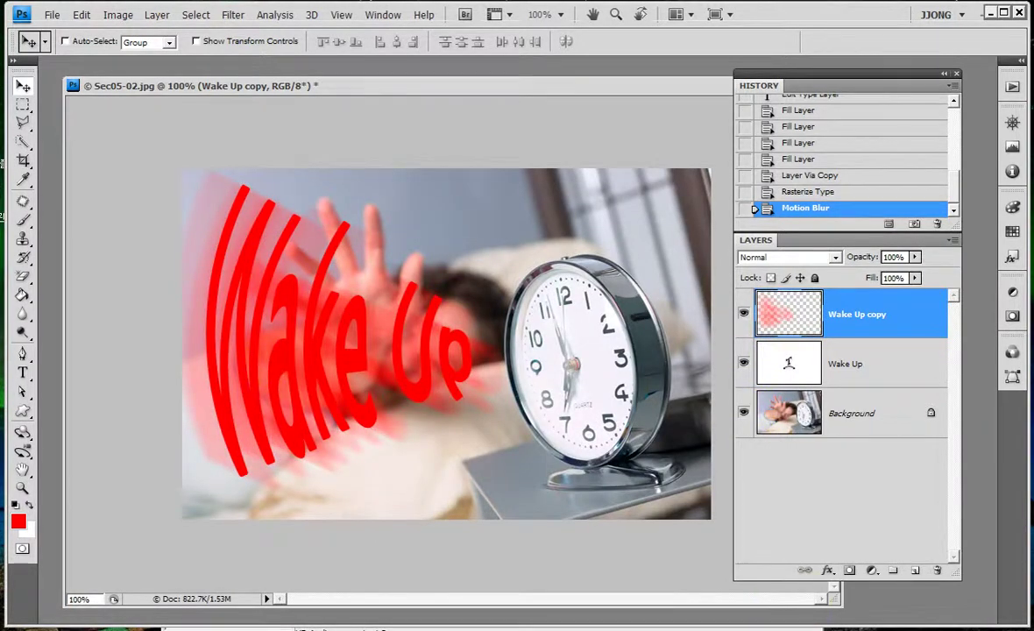